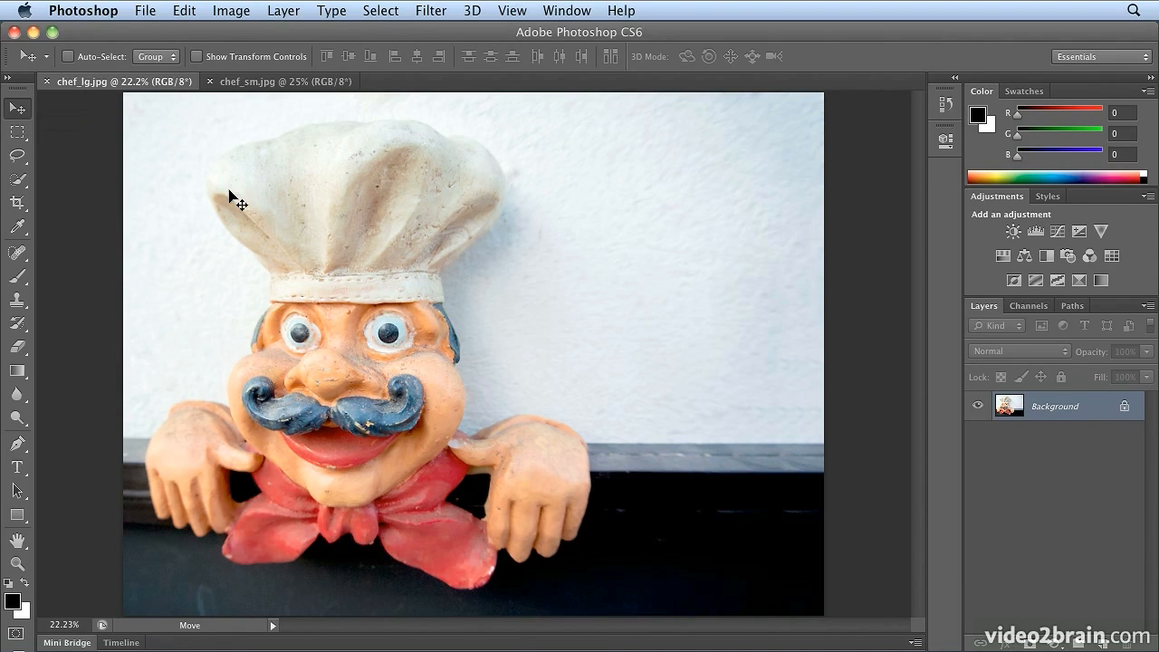
- Scrubby-zoom in on the chef's thumbnail and back out using the temporary Zoom tool
key(super+space)
drag(448, 448, 698, 357)
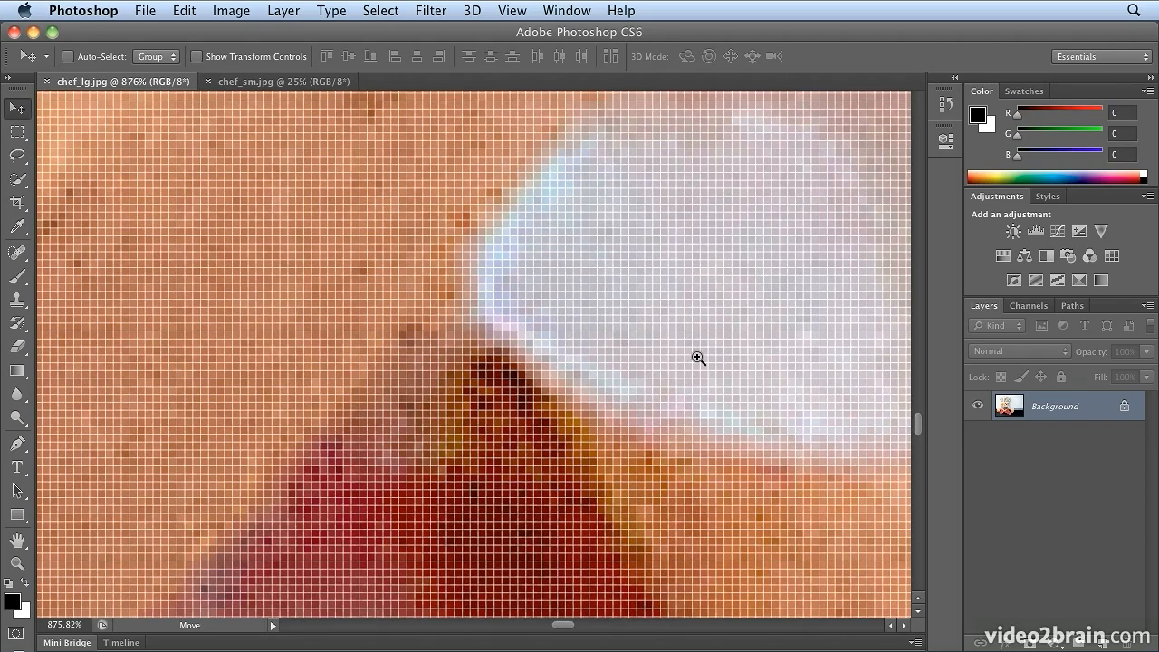
drag(698, 357, 412, 465)
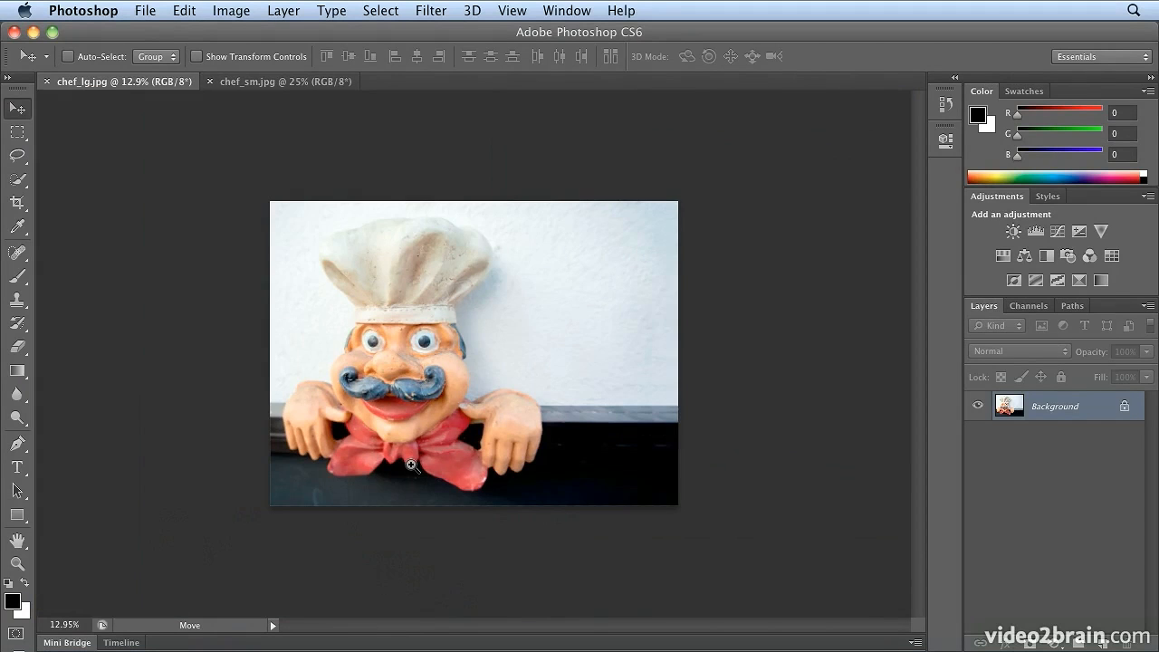
- Turn off Scrubby Zoom, marquee-zoom onto the chef's hand and thumb, and fit the image on screen
click(17, 563)
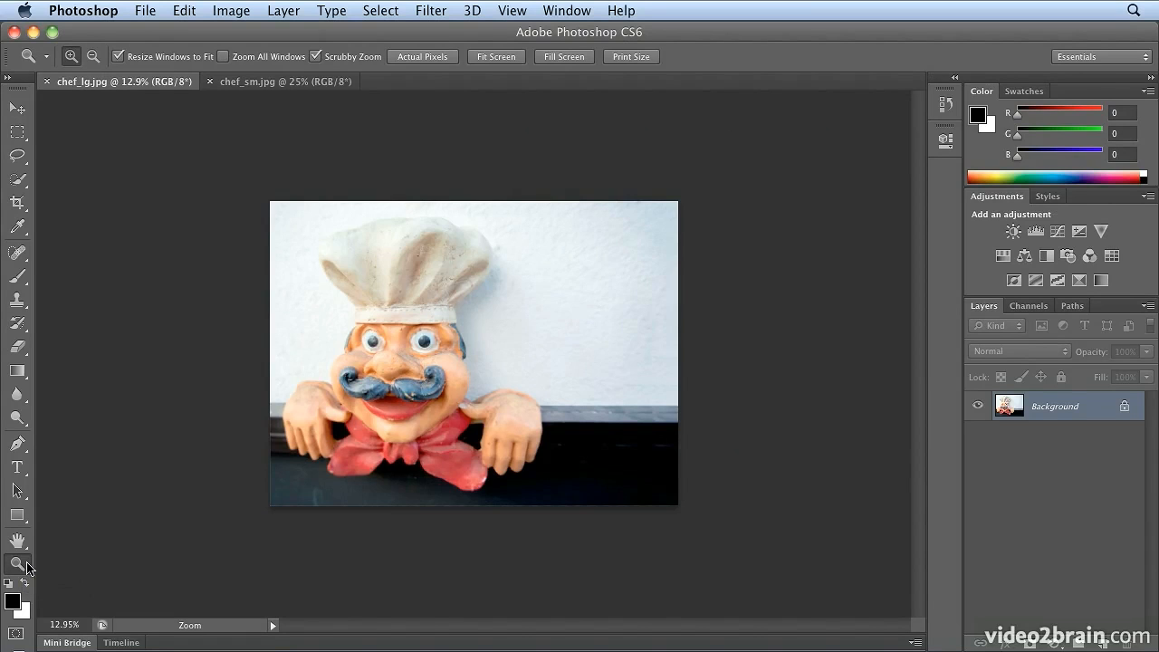
click(323, 59)
drag(416, 362, 569, 495)
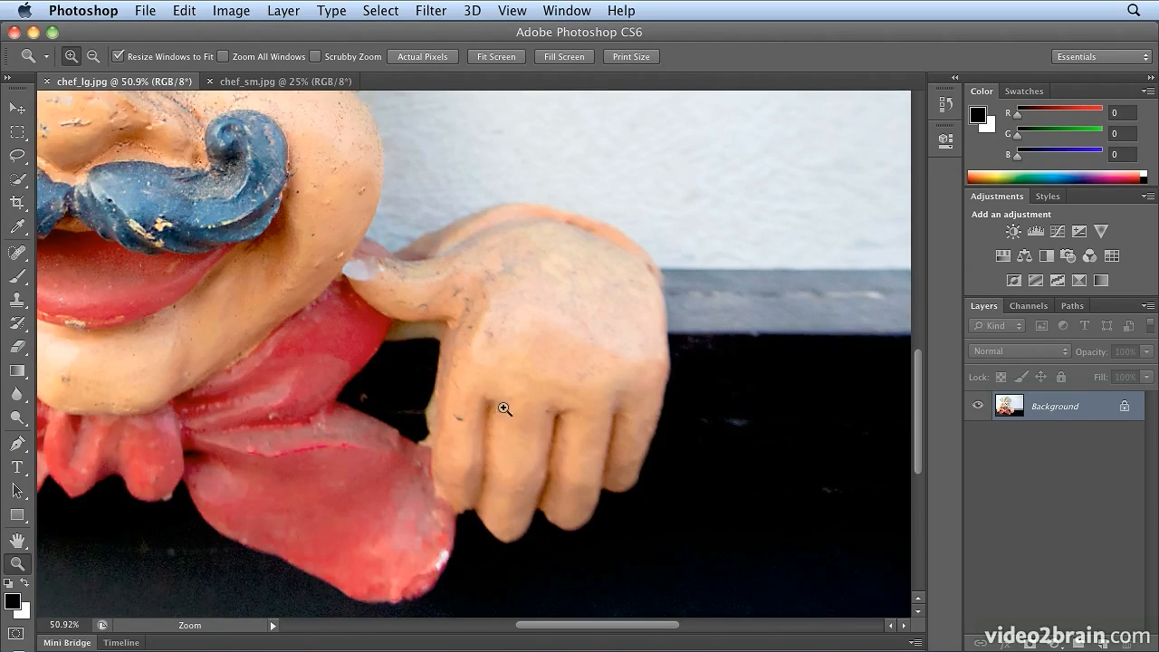
drag(289, 209, 481, 362)
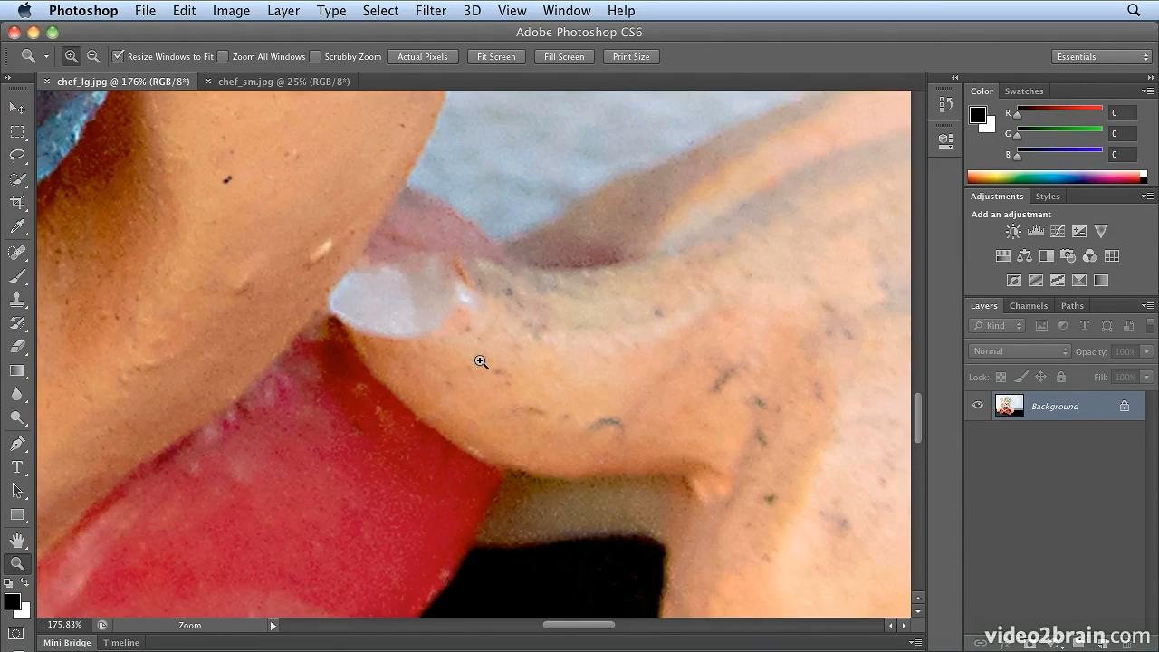
key(super+0)
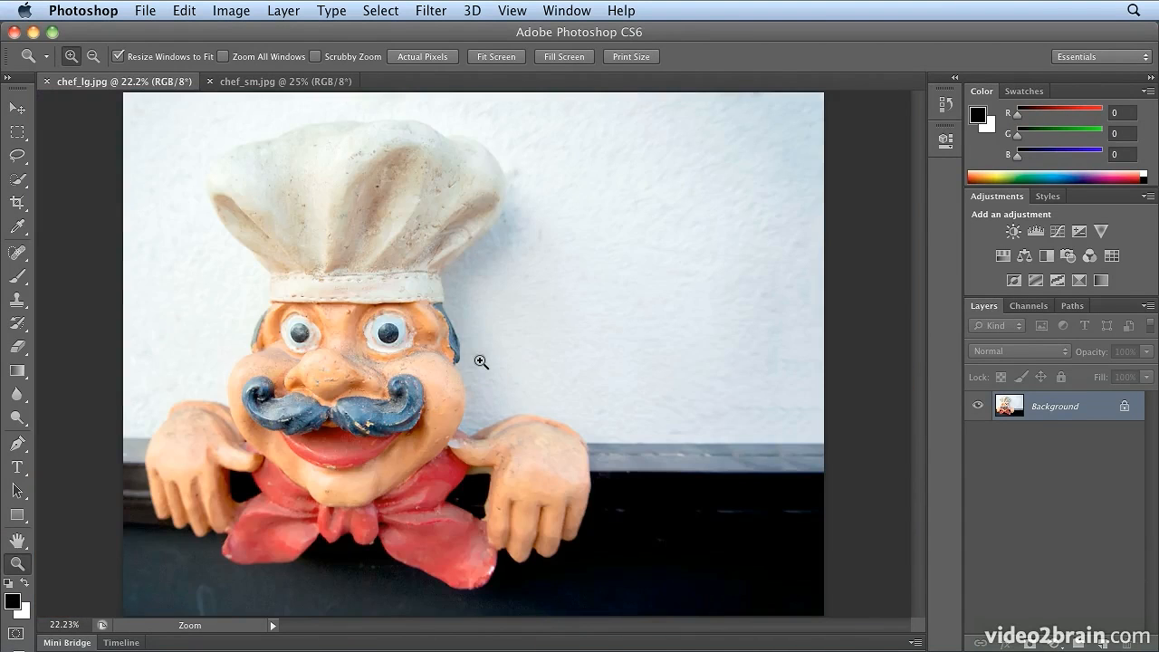
- Re-enable Scrubby Zoom, scrub-zoom into the face and out to a small view, and switch Scrubby Zoom off again
click(21, 109)
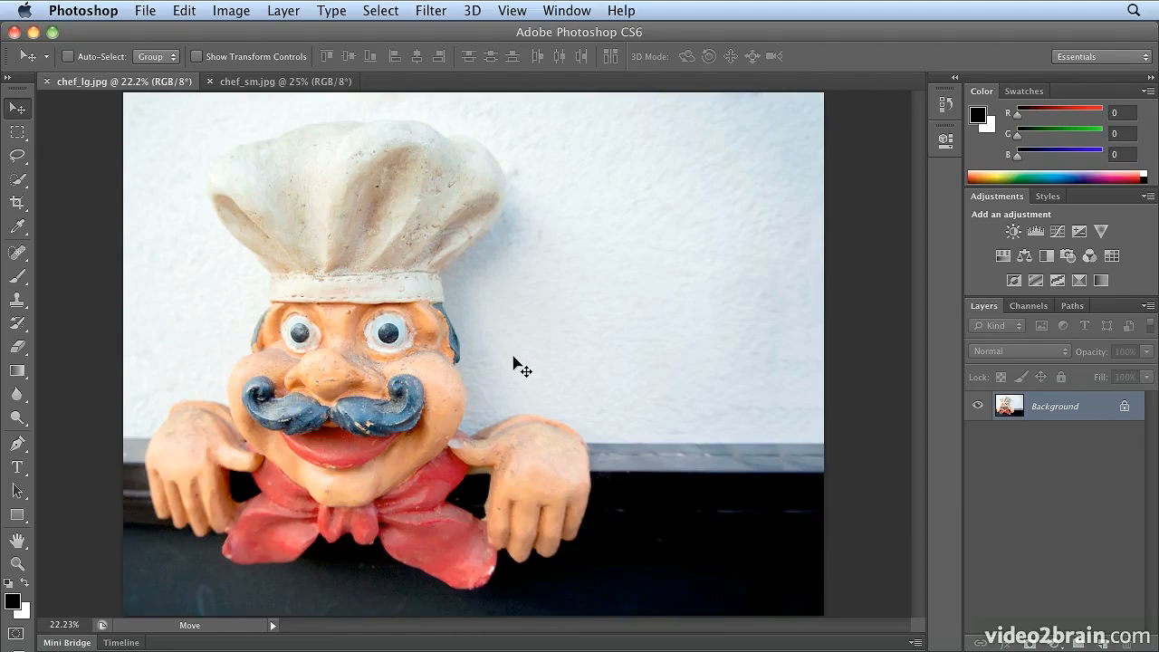
click(17, 563)
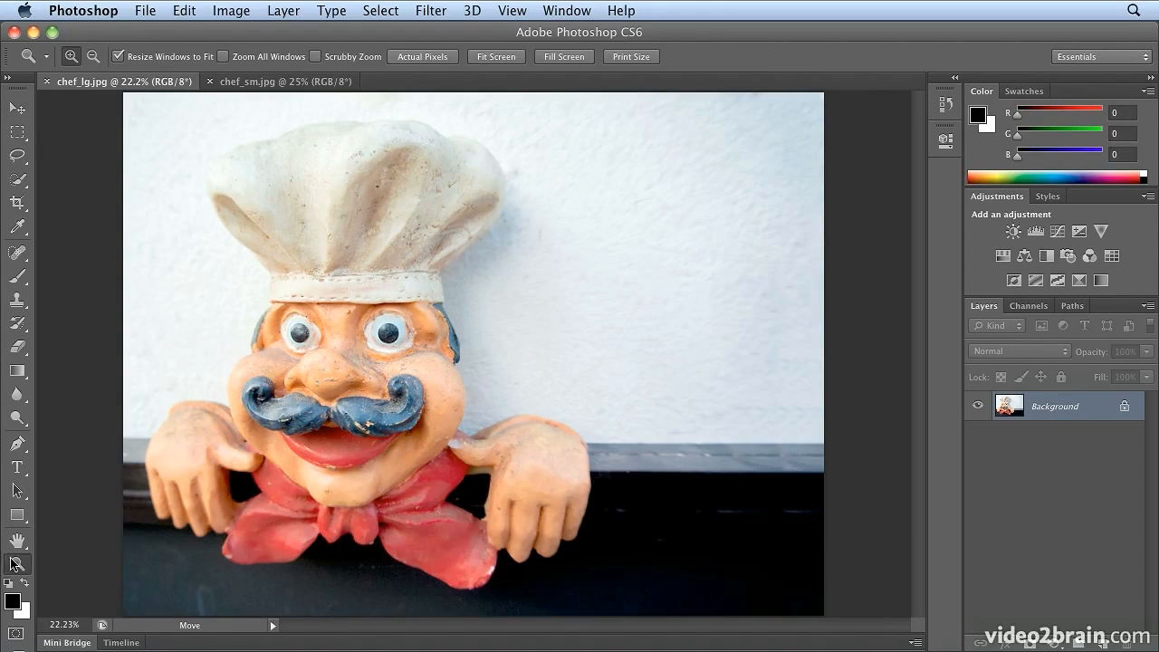
click(315, 56)
drag(263, 339, 521, 243)
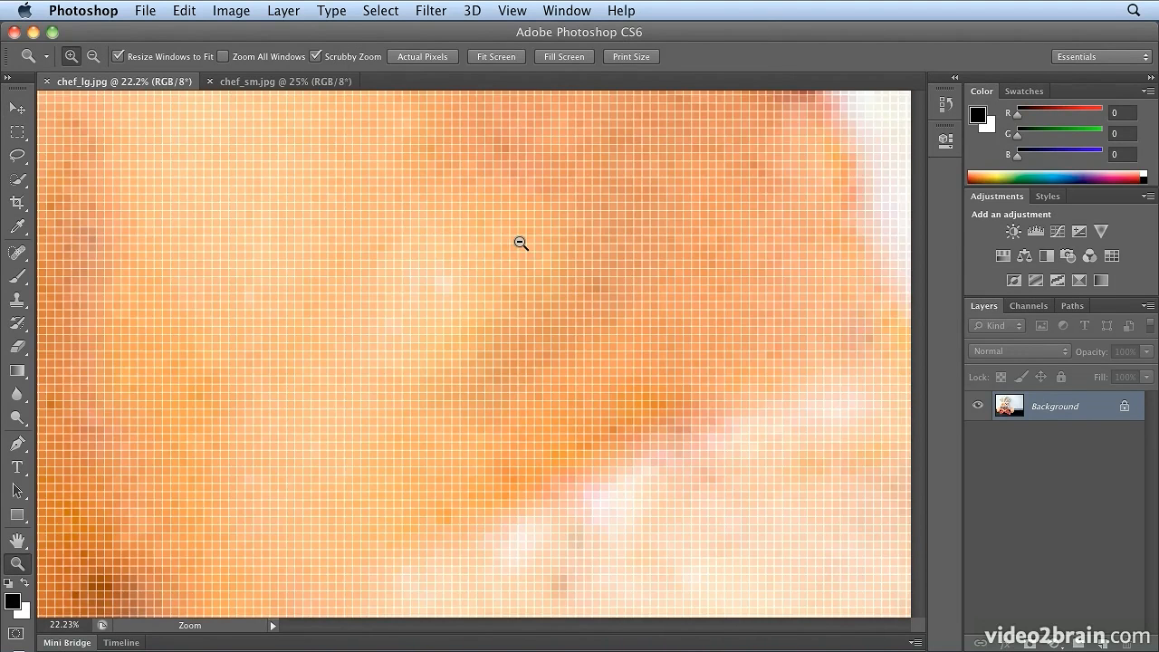
drag(580, 212, 275, 436)
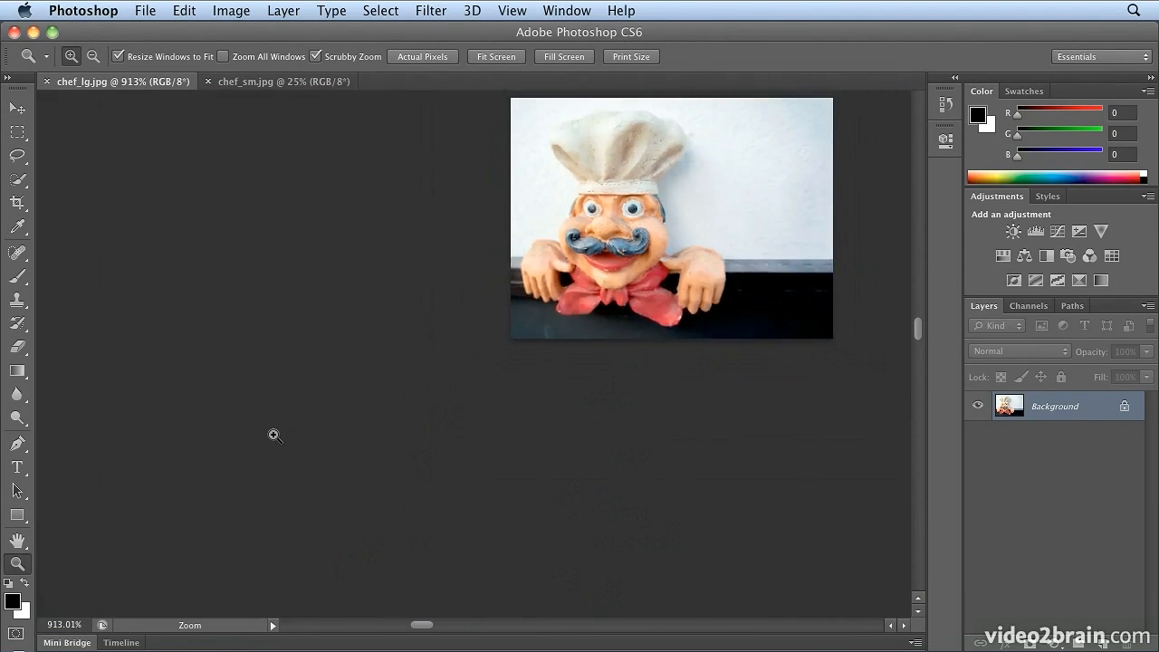
drag(413, 342, 345, 413)
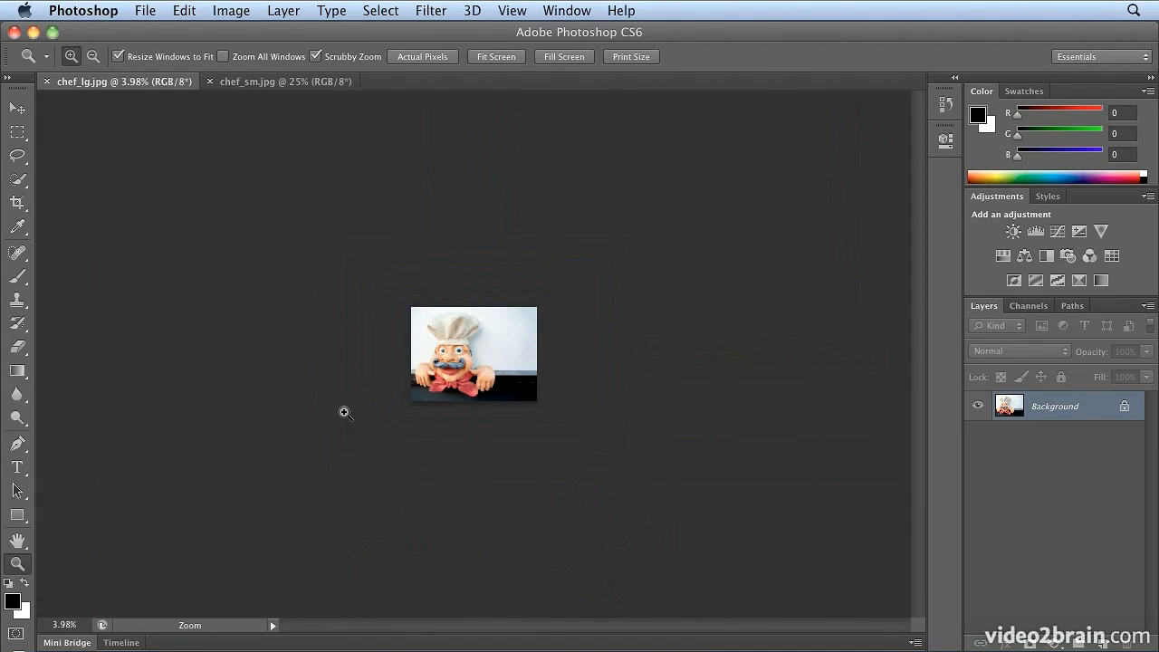
click(347, 56)
click(15, 110)
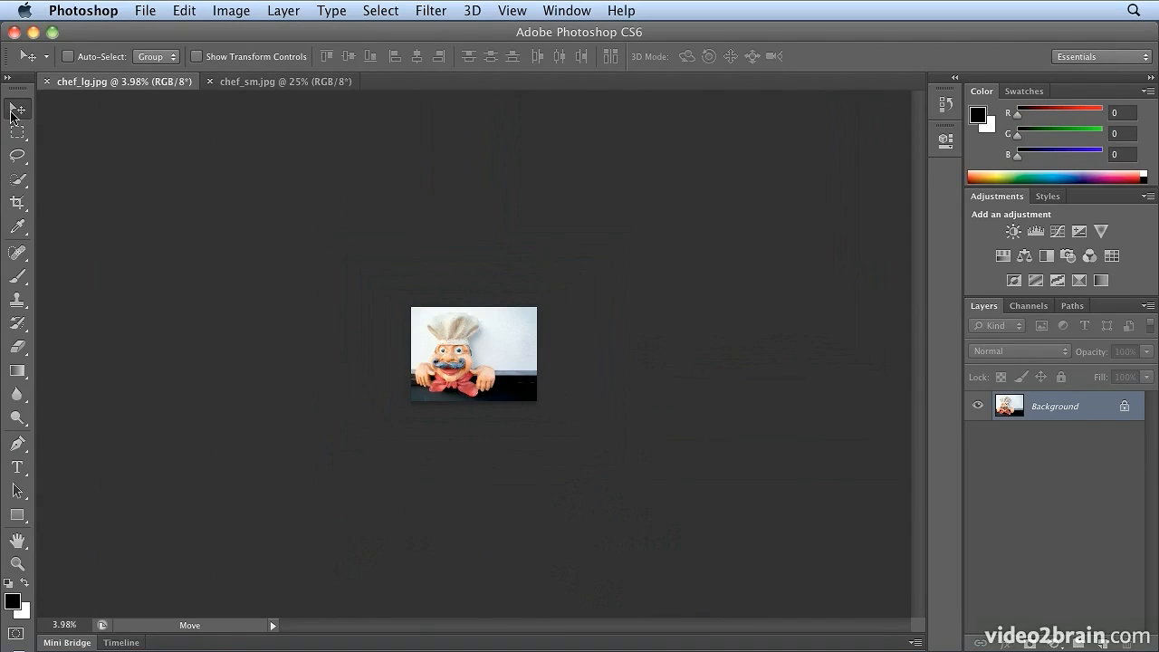
- Marquee-zoom onto the chef's face with the temporary Zoom tool and enlarge the moustache area to 100%
drag(401, 302, 493, 401)
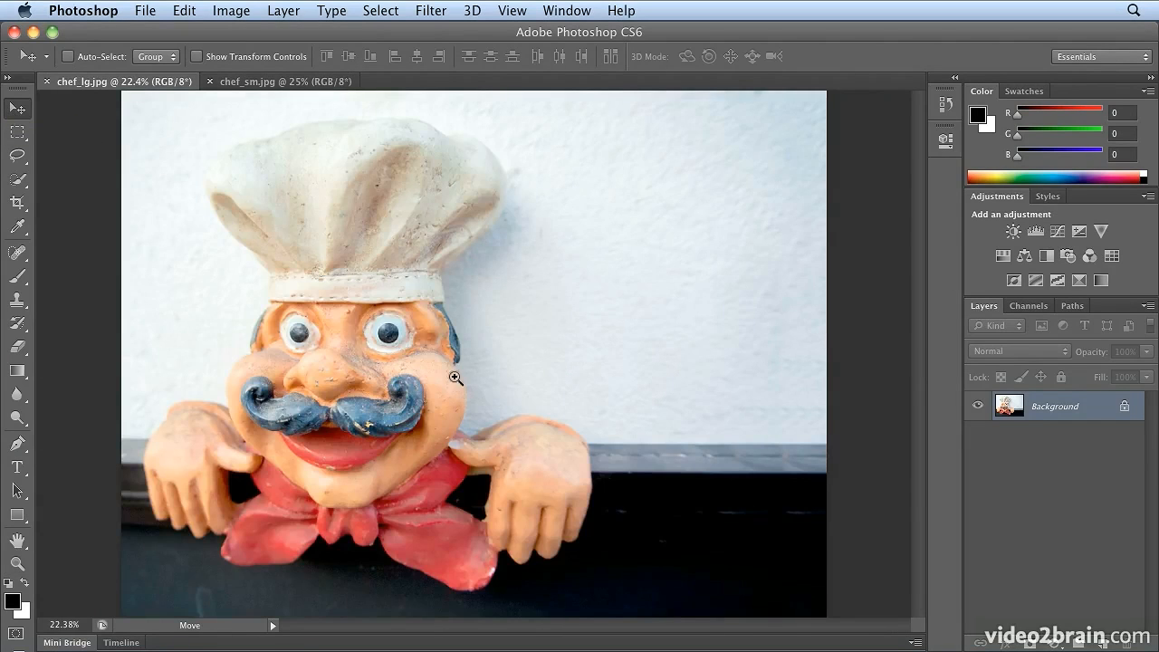
drag(228, 272, 432, 477)
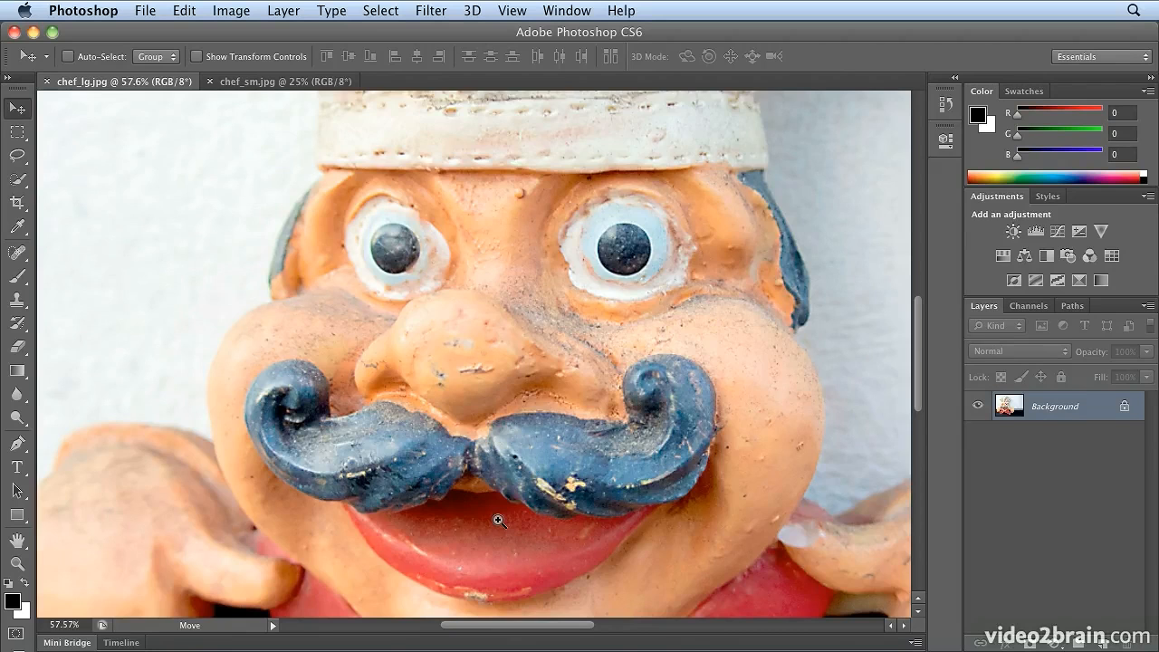
click(483, 418)
click(482, 418)
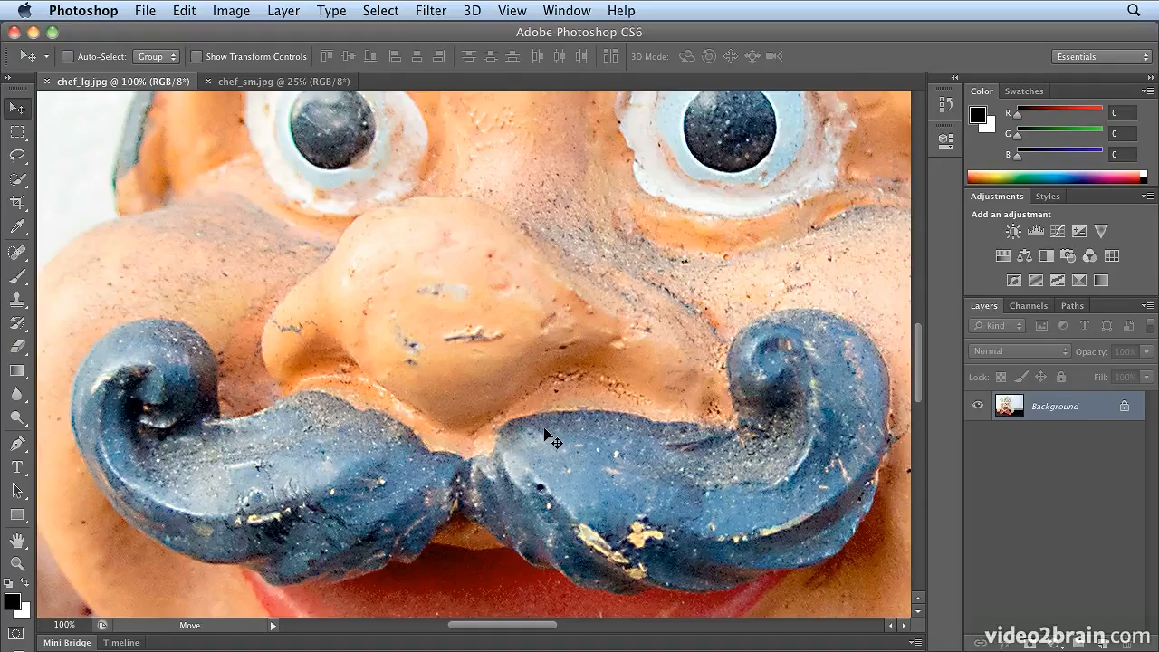
- Pan around the face at 100% with the temporary Hand tool to examine the eyes, moustache and mouth
key(space)
drag(546, 435, 27, 115)
drag(142, 389, 444, 559)
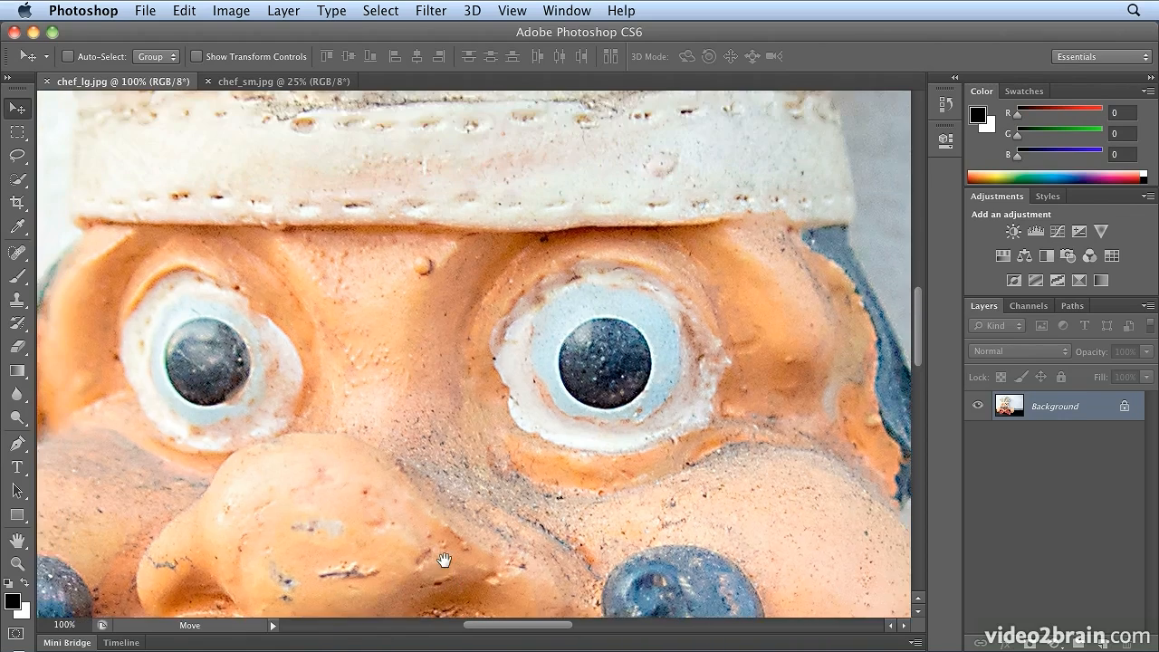
drag(438, 217, 669, 183)
drag(752, 434, 712, 256)
drag(279, 421, 531, 290)
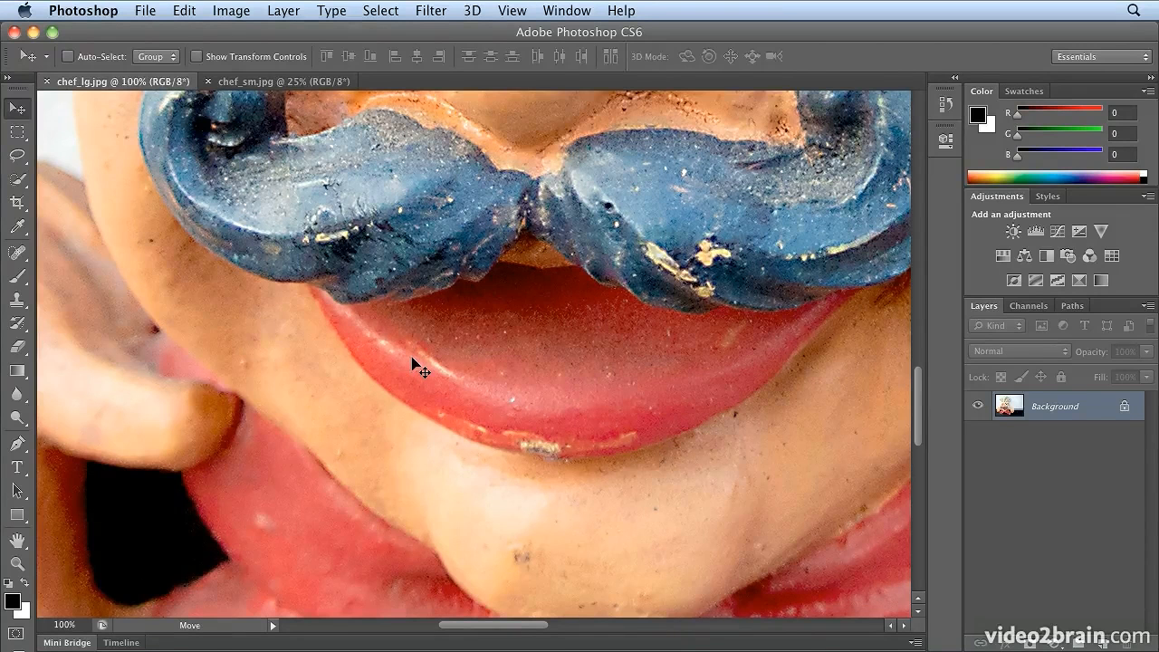
- Switch the marquee to the Elliptical Marquee tool and cycle the lasso tools through Magnetic Lasso back to Lasso
key(m)
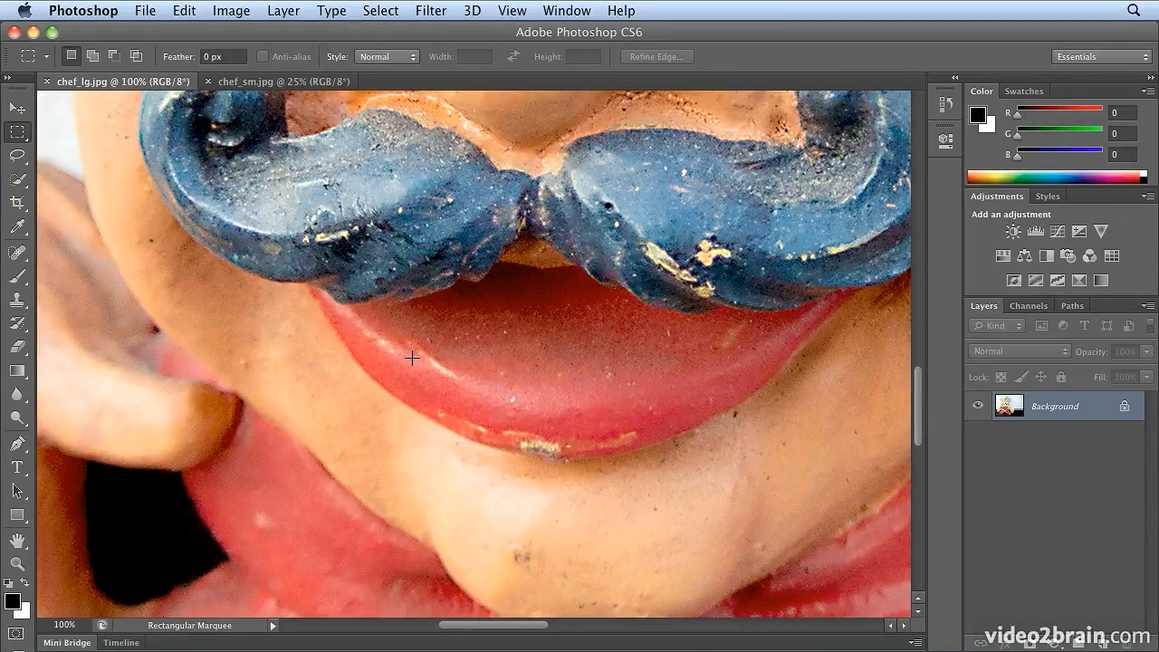
key(shift+m)
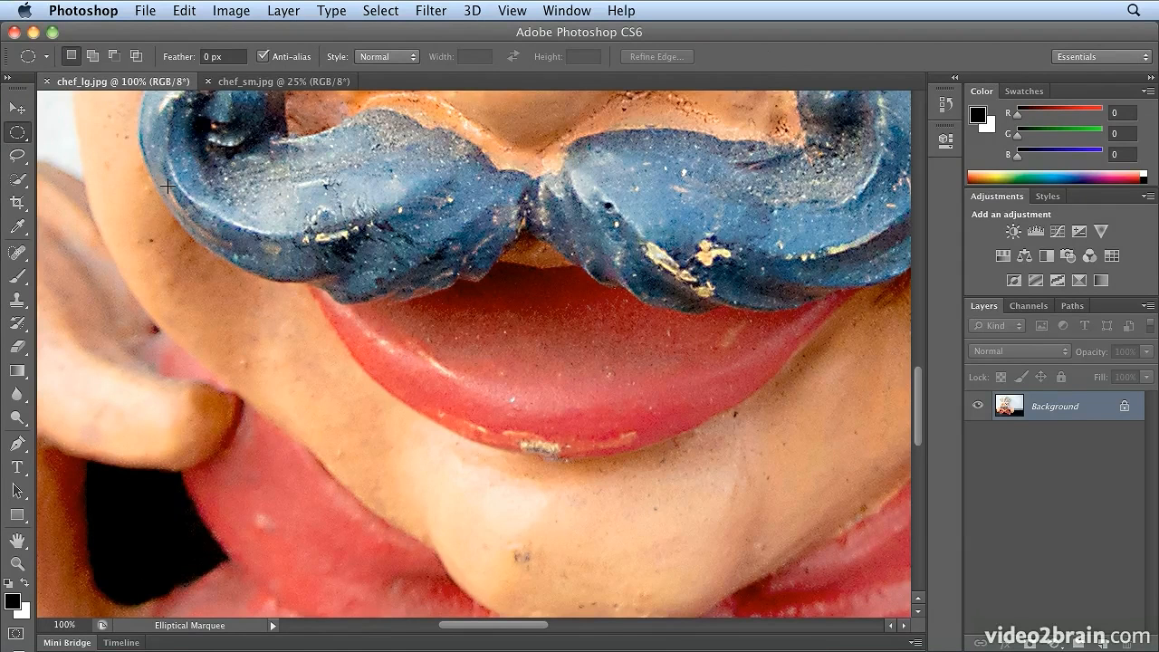
key(l)
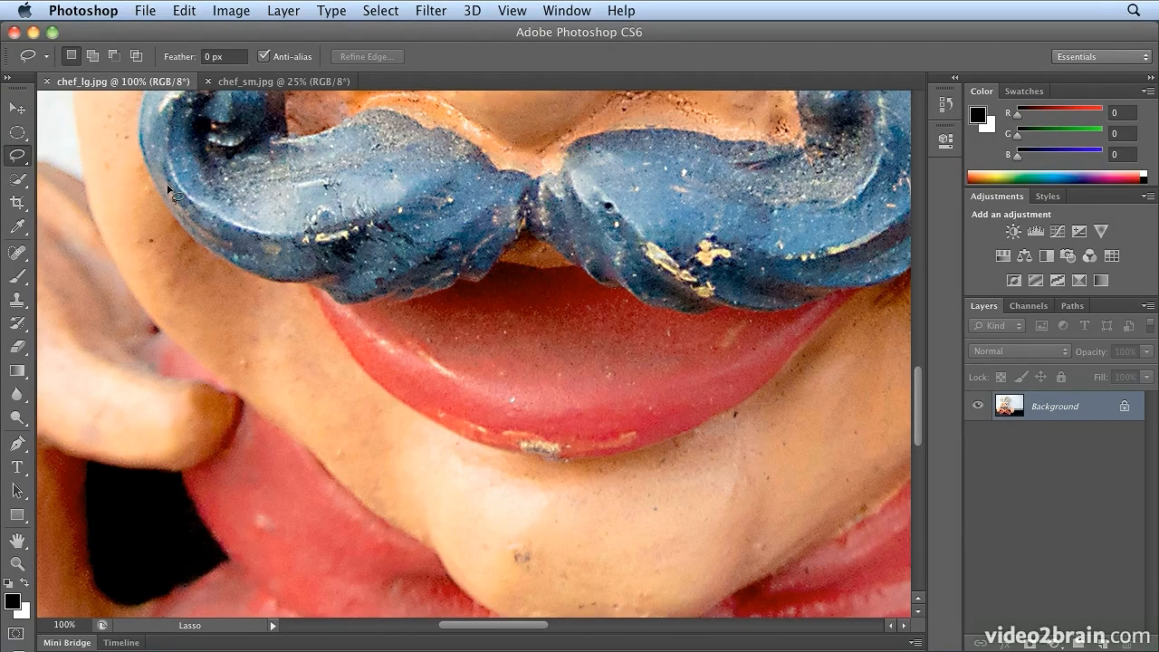
key(shift+l)
key(shift+l)
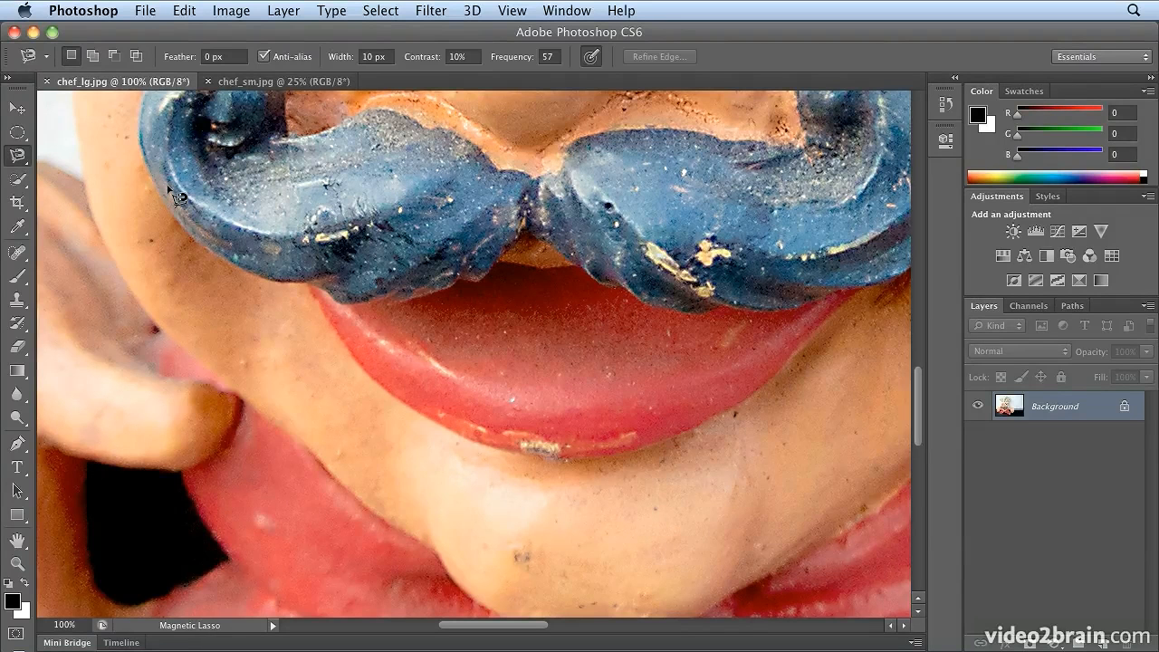
key(shift+l)
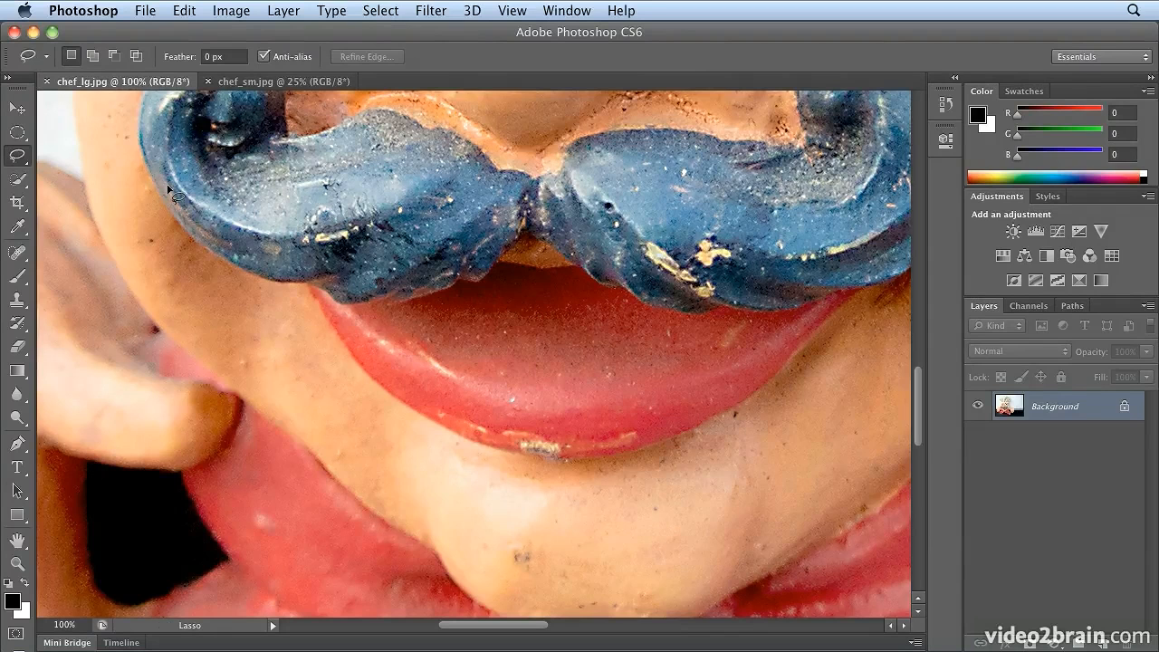
- Choose the Crop tool and cycle through Perspective Crop, Slice and Slice Select back to Crop
click(18, 208)
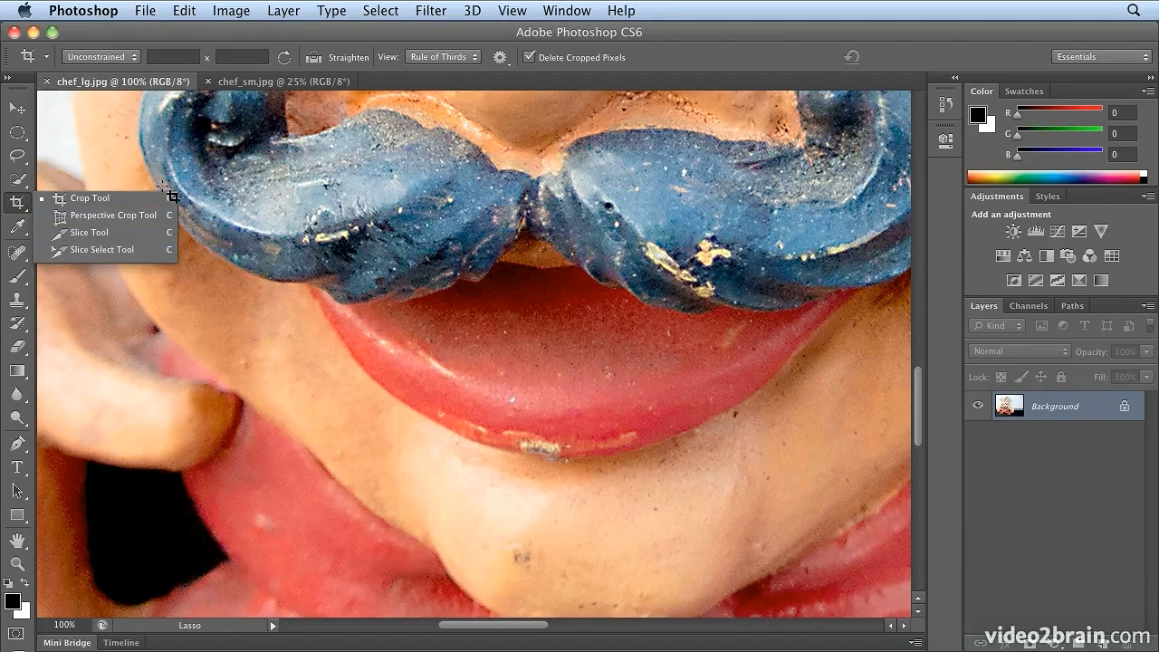
click(667, 37)
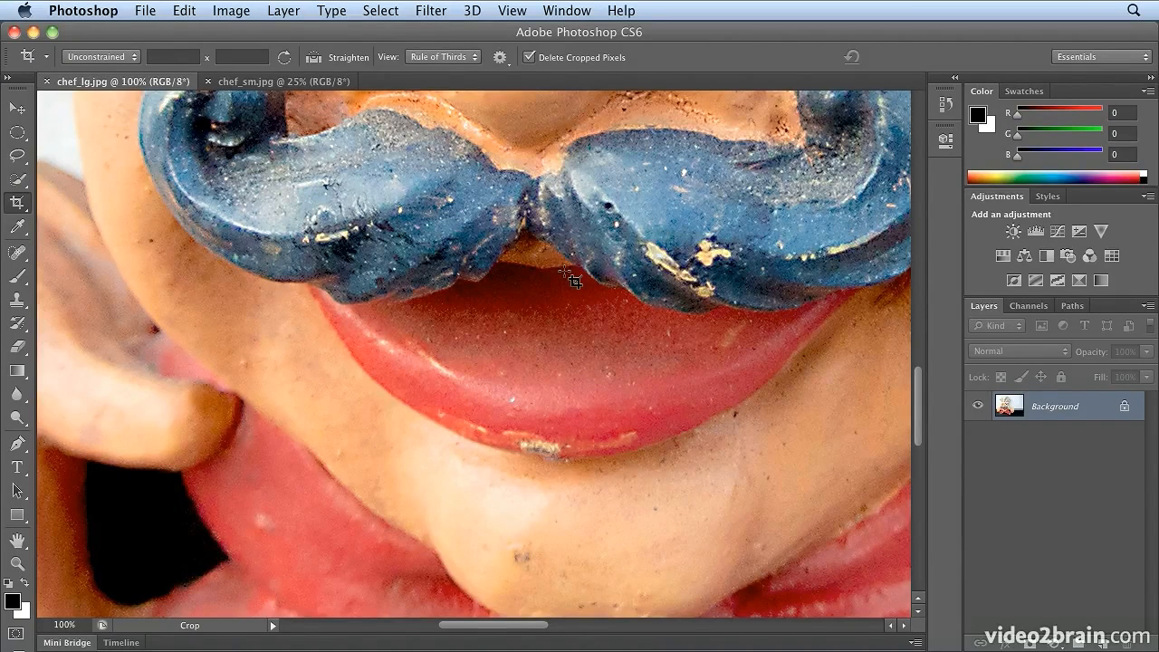
key(shift+c)
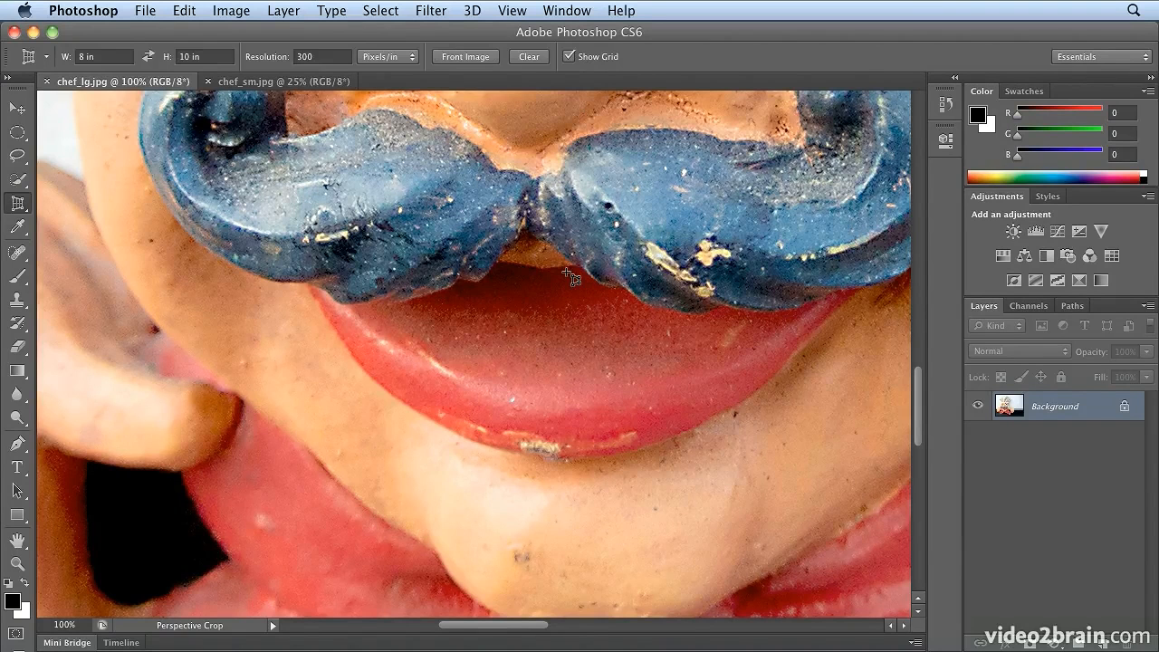
key(shift+c)
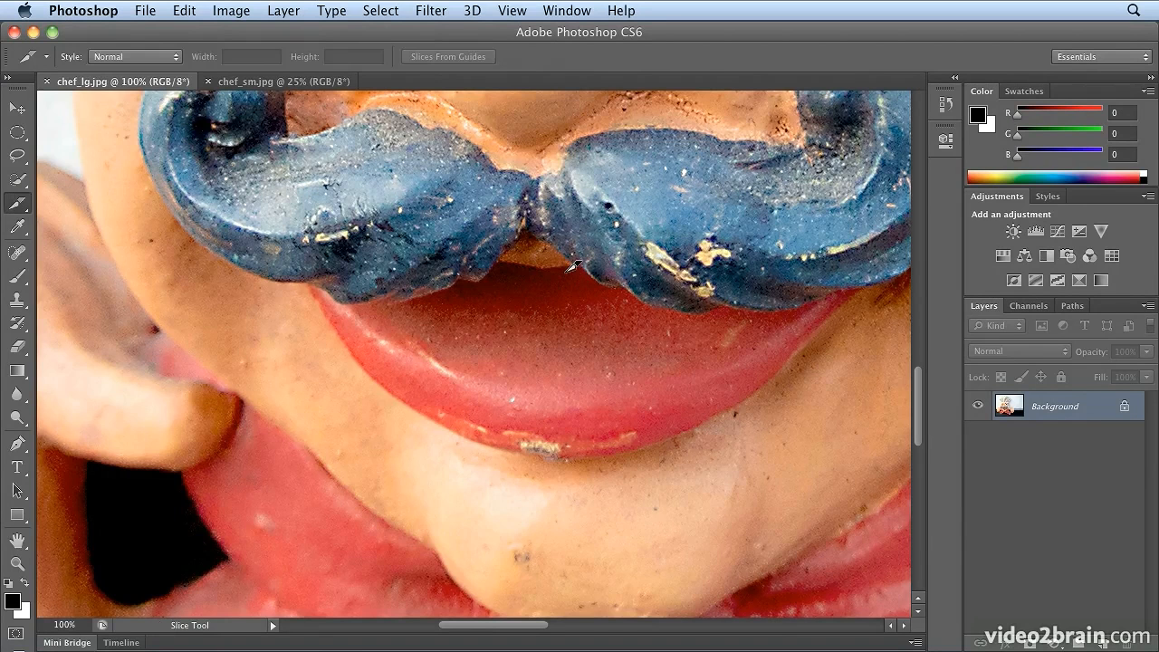
key(shift+c)
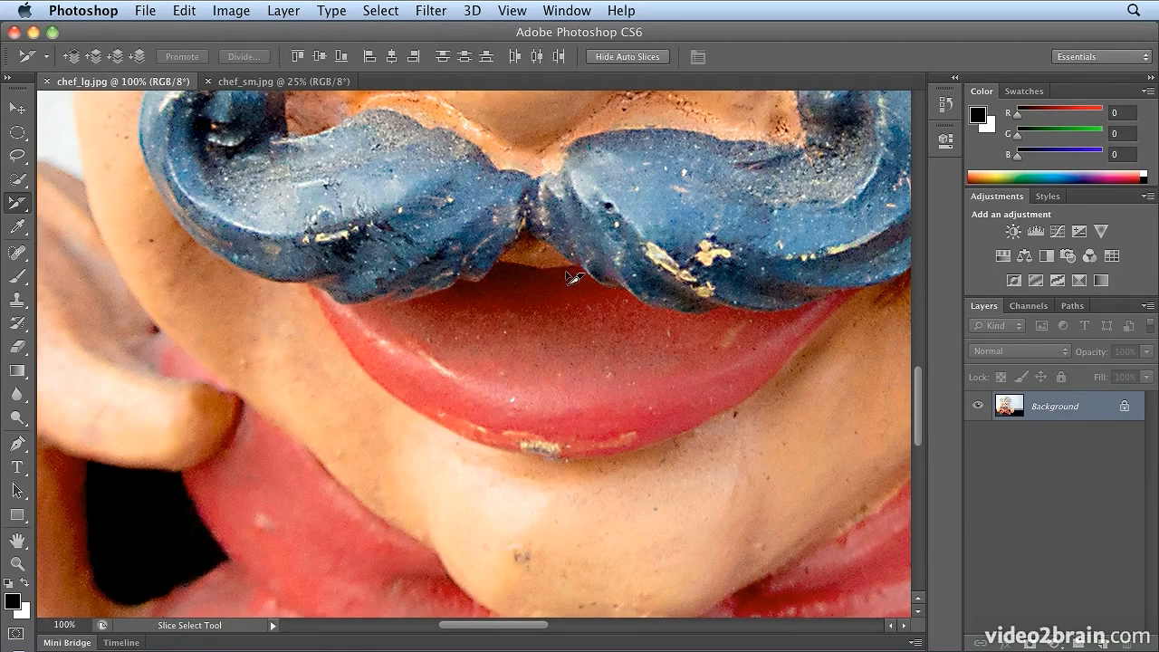
key(shift+c)
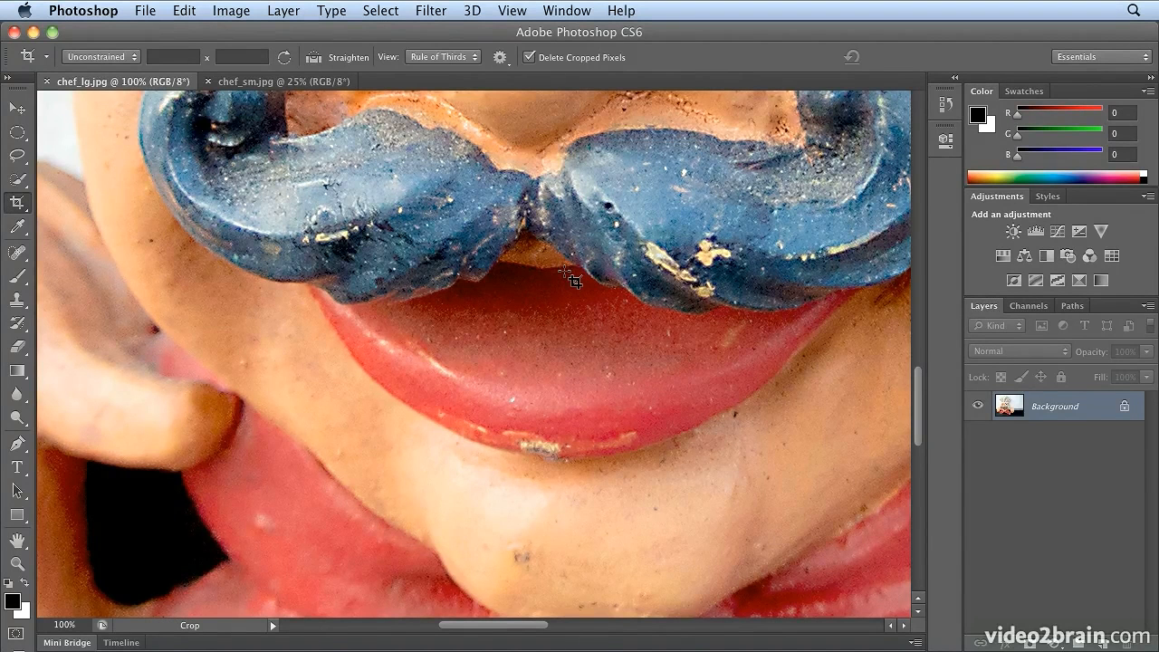
- Fit the image on screen and turn off the display of slices
key(super+0)
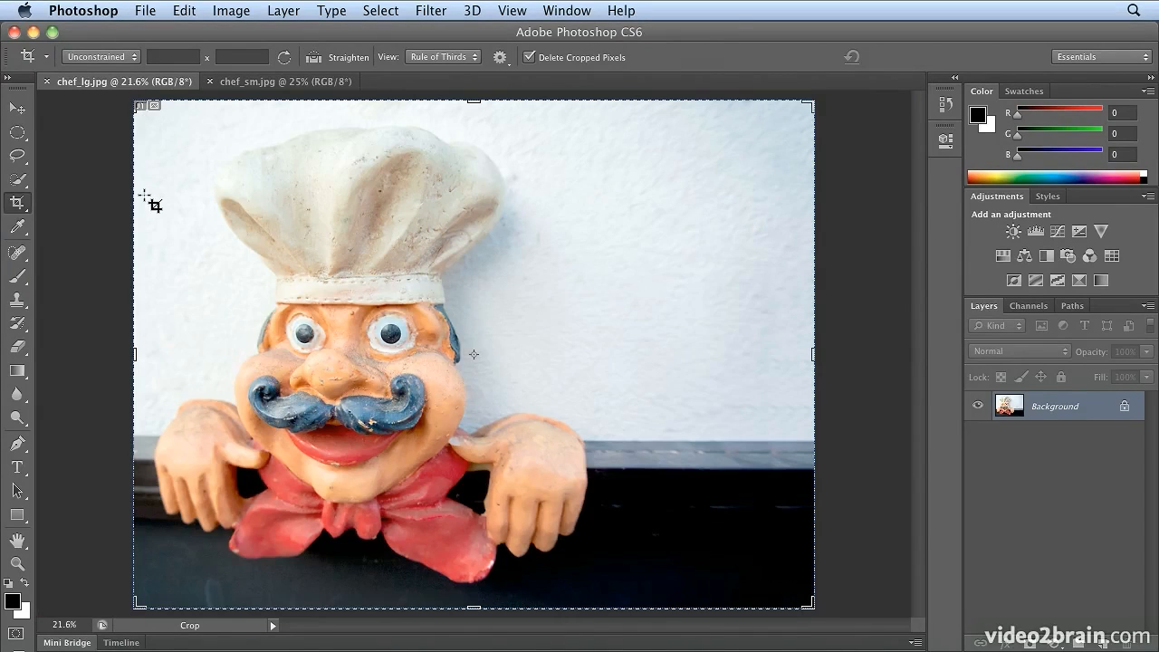
click(518, 11)
mouse_move(569, 309)
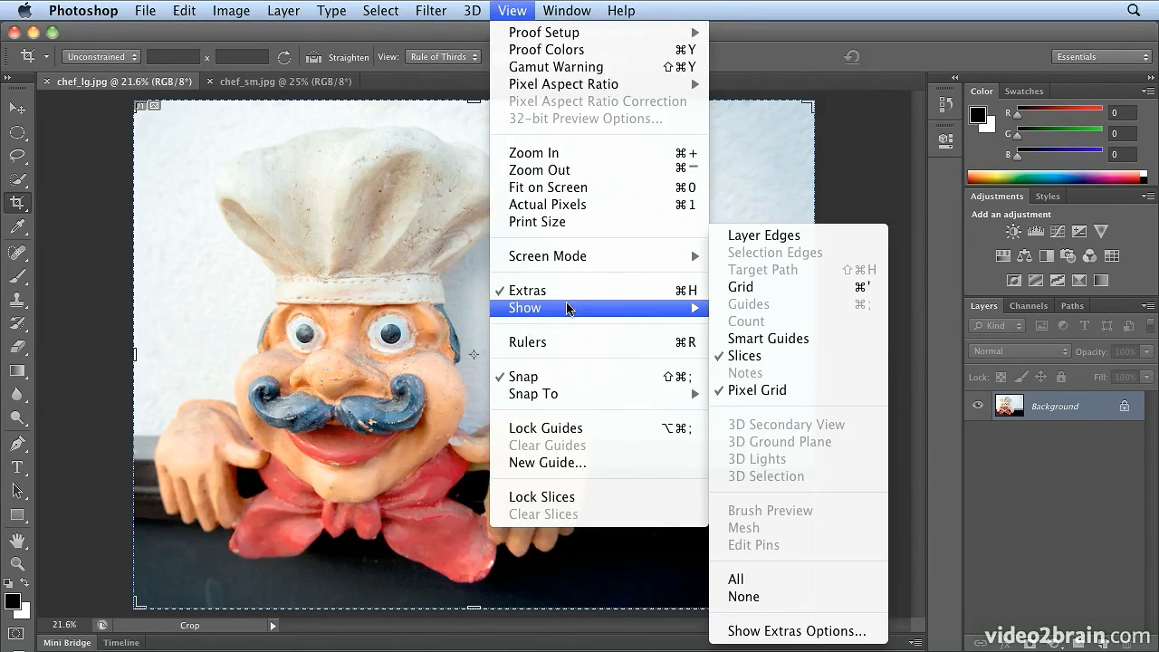
click(859, 364)
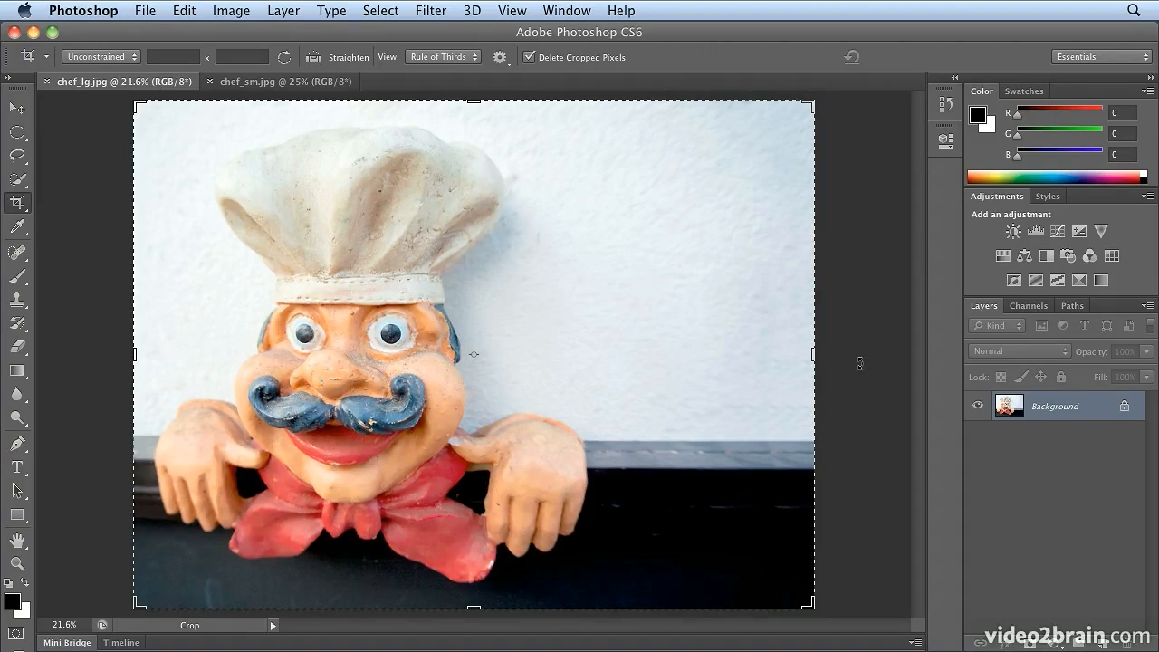
- Zoom in beside the chef's eye and use the Hand tool's bird's-eye view to jump to the thumb by the red scarf and to the nose
drag(269, 268, 472, 397)
drag(238, 295, 371, 443)
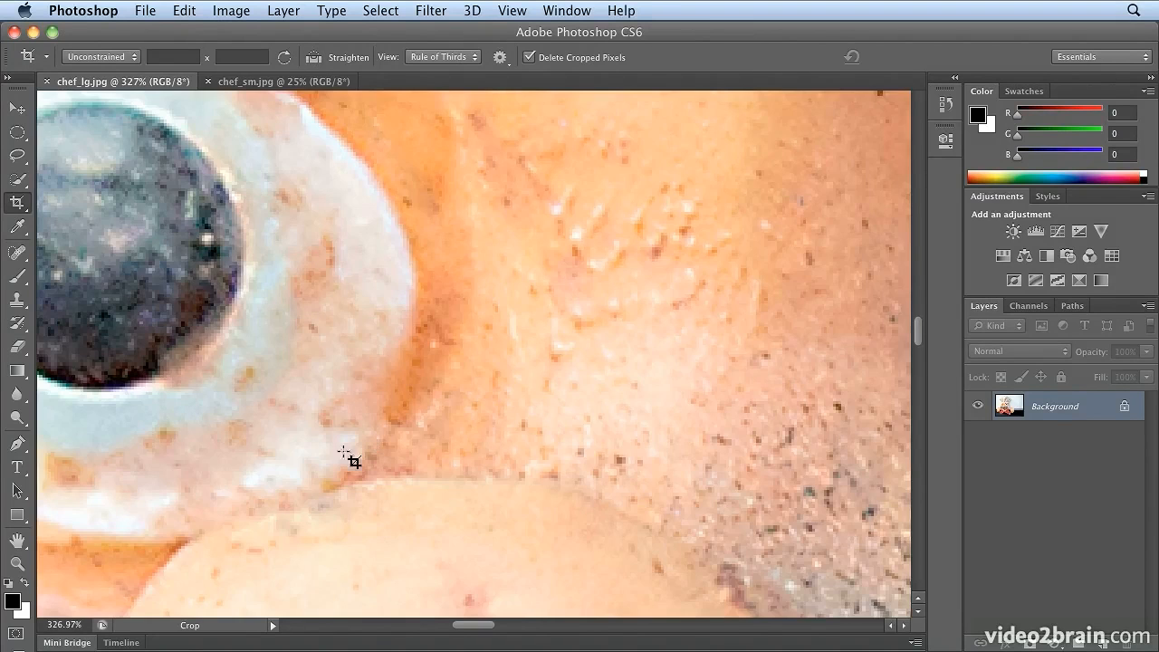
click(14, 543)
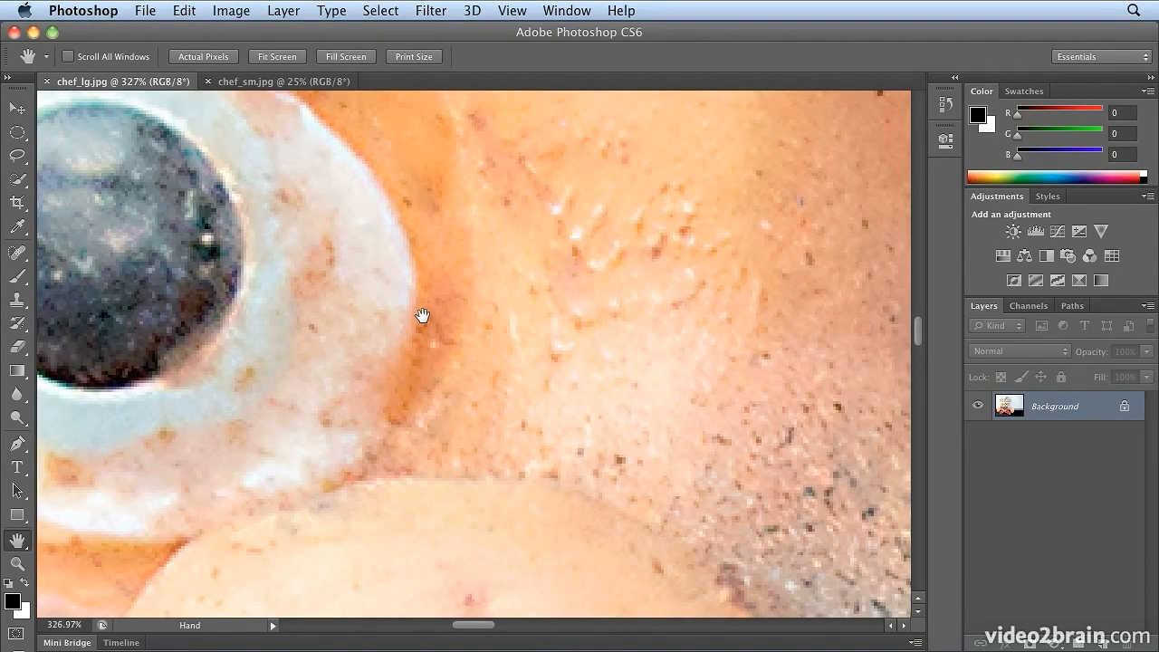
key(h)
drag(422, 315, 253, 458)
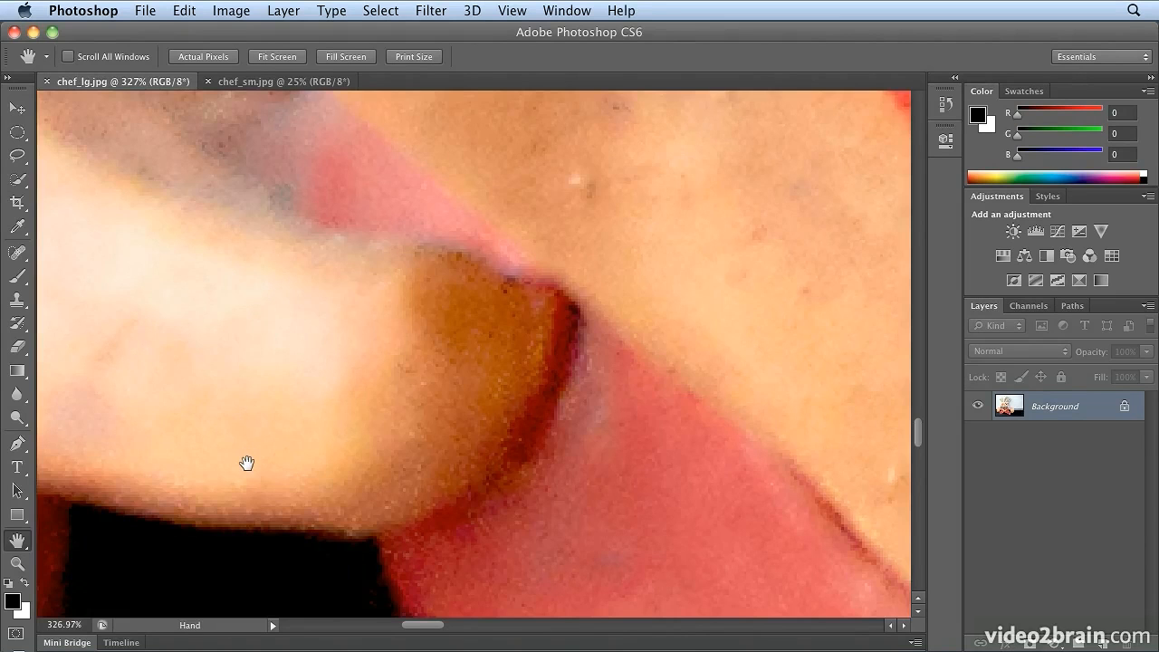
key(h)
drag(246, 462, 313, 385)
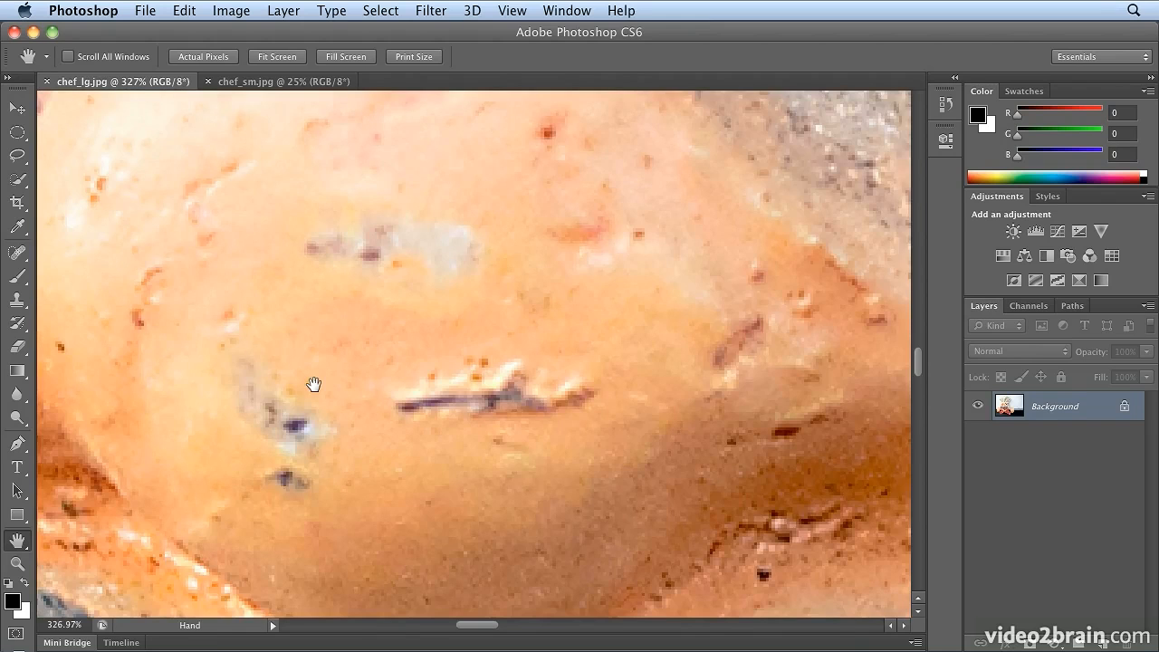
- Use the Hand tool's bird's-eye view to jump to the stitched hat band and to other close-up details of the chef
key(h)
drag(313, 385, 308, 351)
key(h)
key(h)
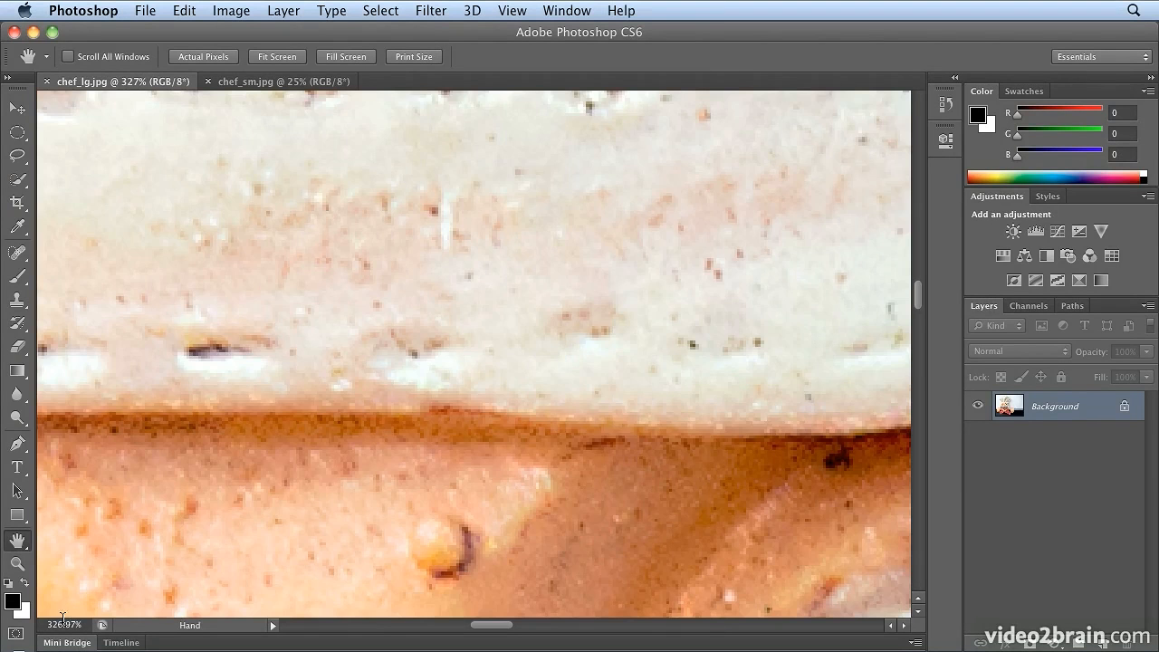
key(h)
drag(352, 438, 444, 456)
key(h)
key(h)
drag(290, 477, 237, 472)
key(h)
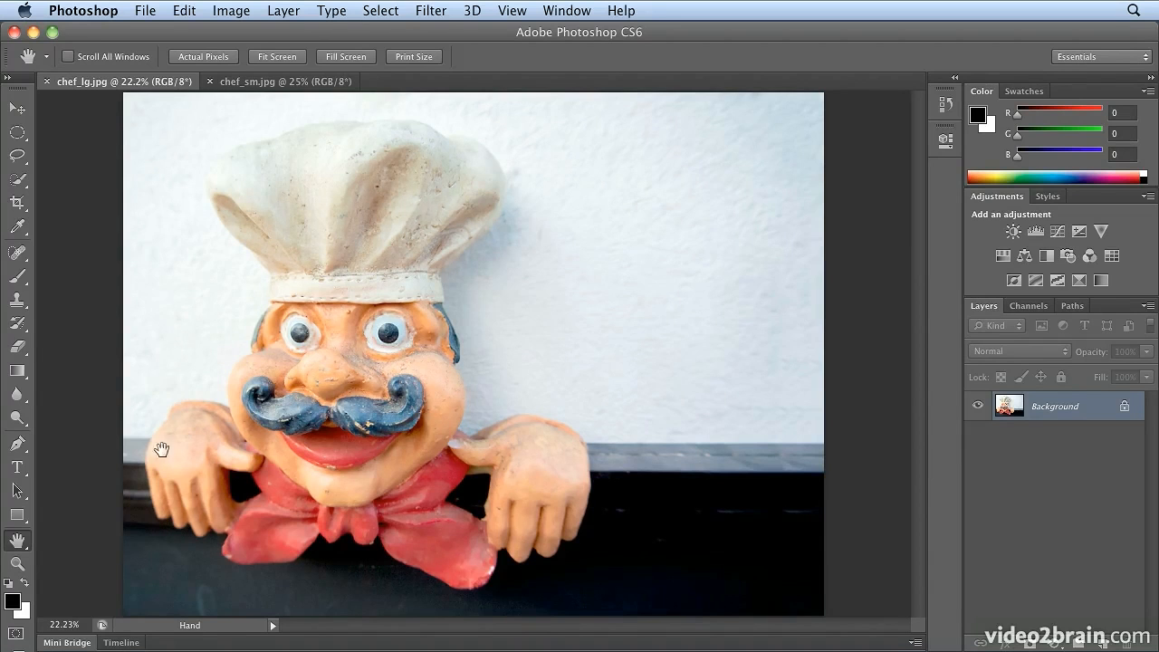
- Add the text "Chef Tony" on the white wall beside the chef's face and commit it by switching to the Move tool
click(16, 467)
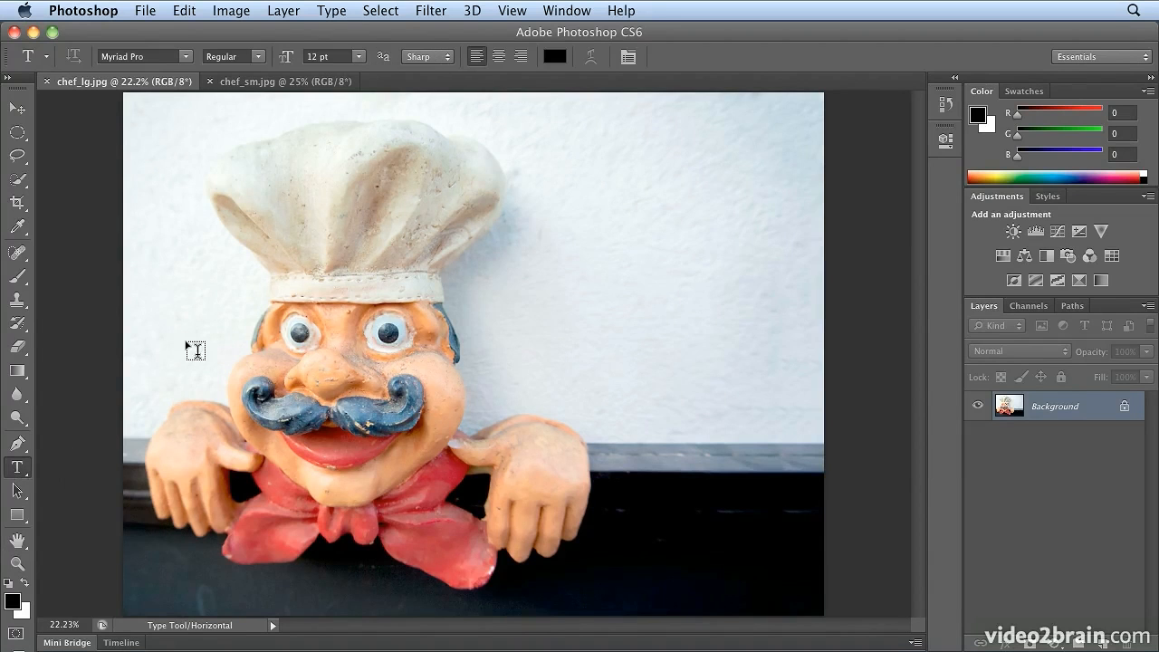
click(186, 343)
text(Chef )
text(S)
text(Tony)
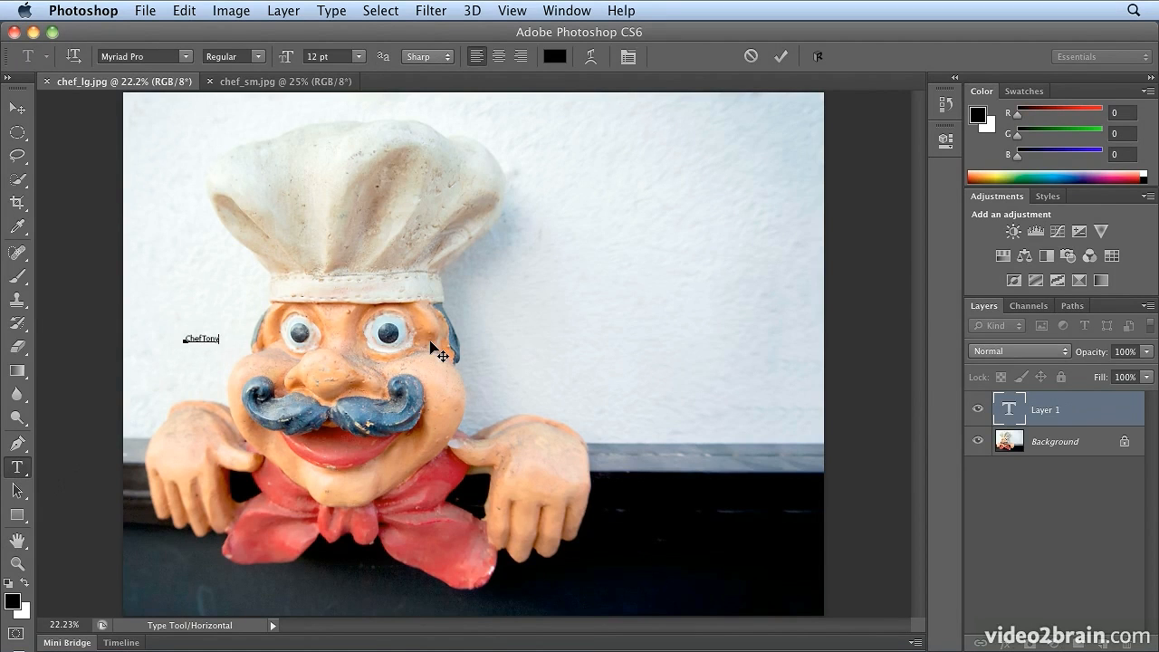
click(17, 108)
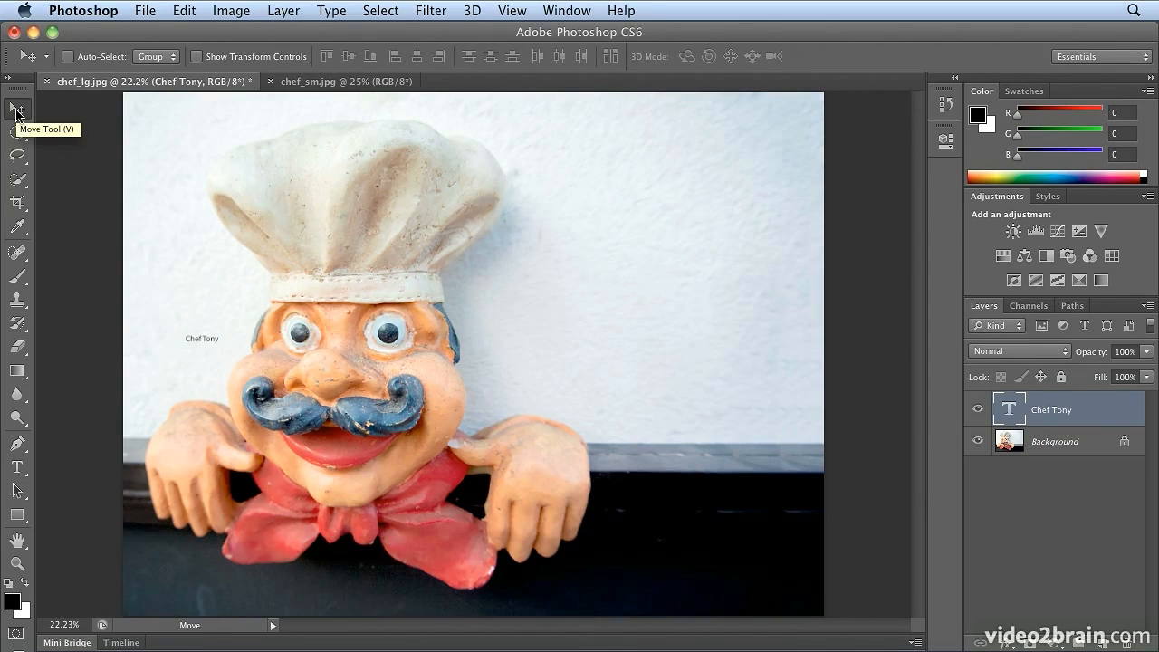
- Rotate the Chef Tony text layer 90° counterclockwise
click(186, 10)
mouse_move(258, 413)
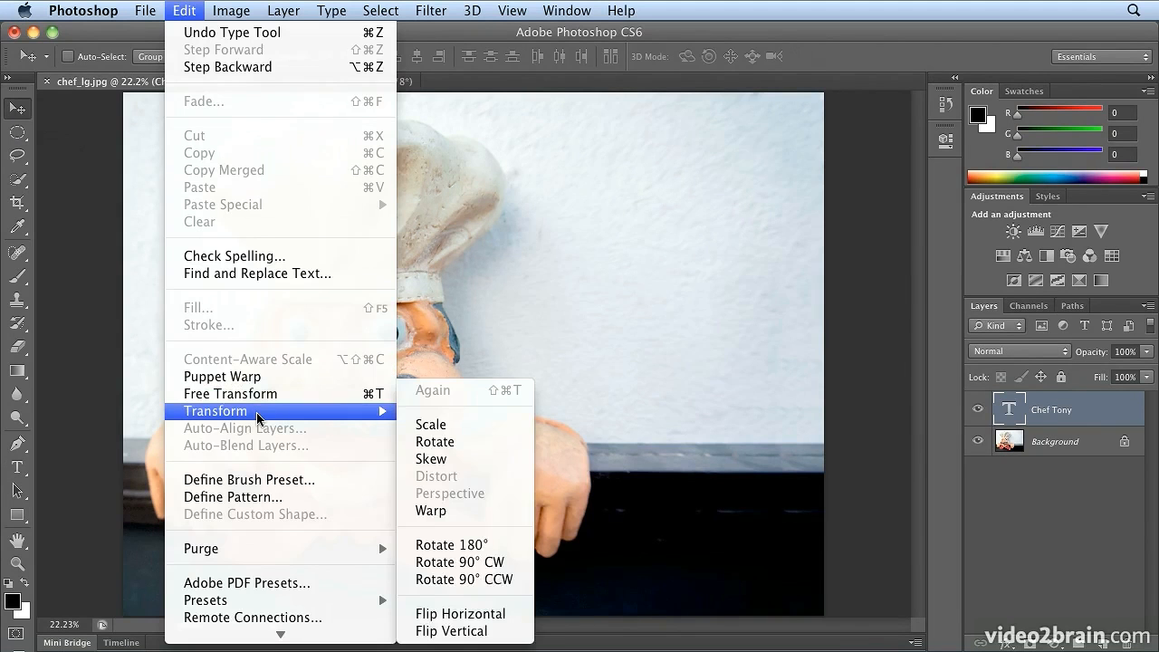
click(497, 579)
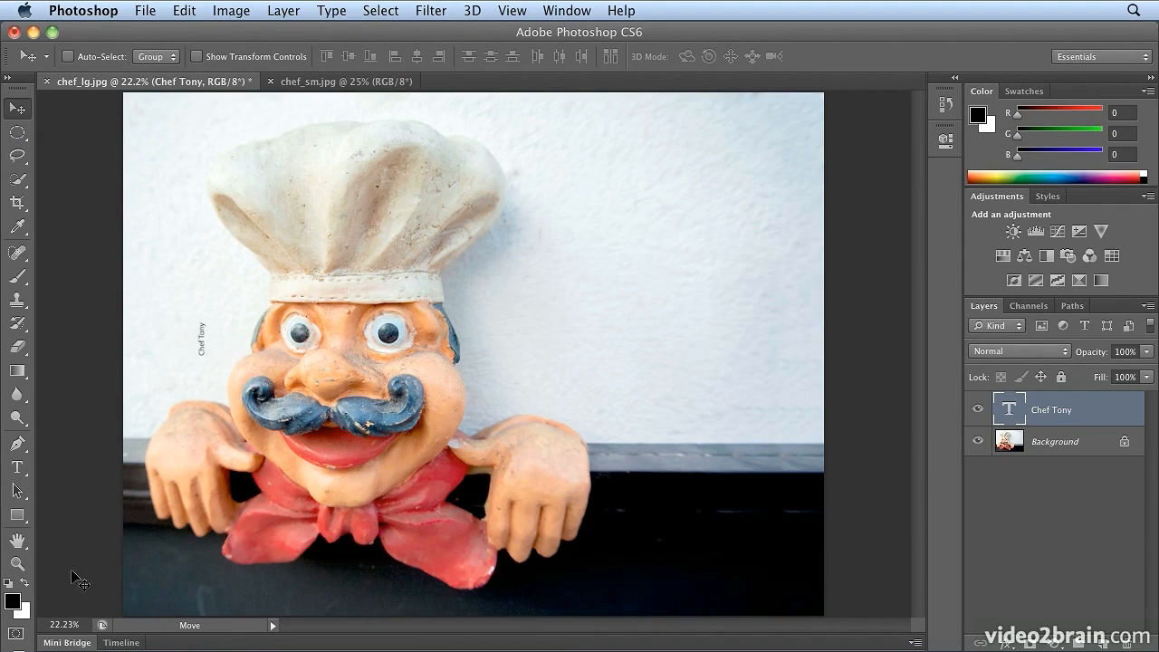
- Rotate the canvas view to 90° with the Rotate View tool and zoom in to 100% on the Chef Tony text
click(18, 541)
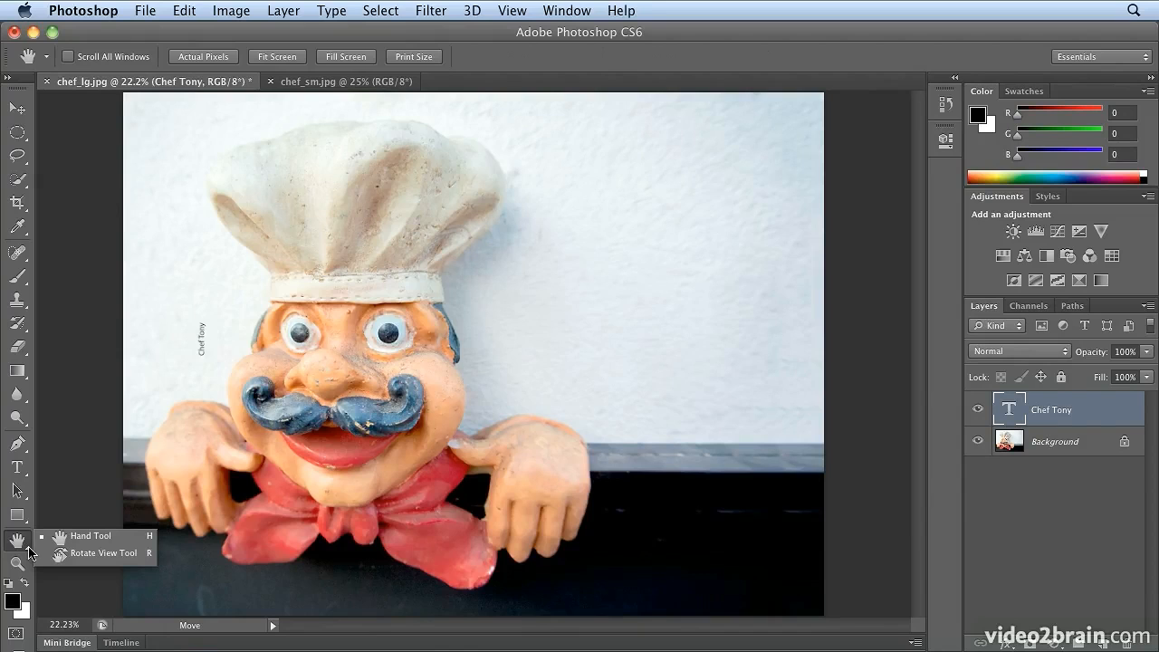
click(124, 554)
drag(282, 276, 520, 463)
key(space)
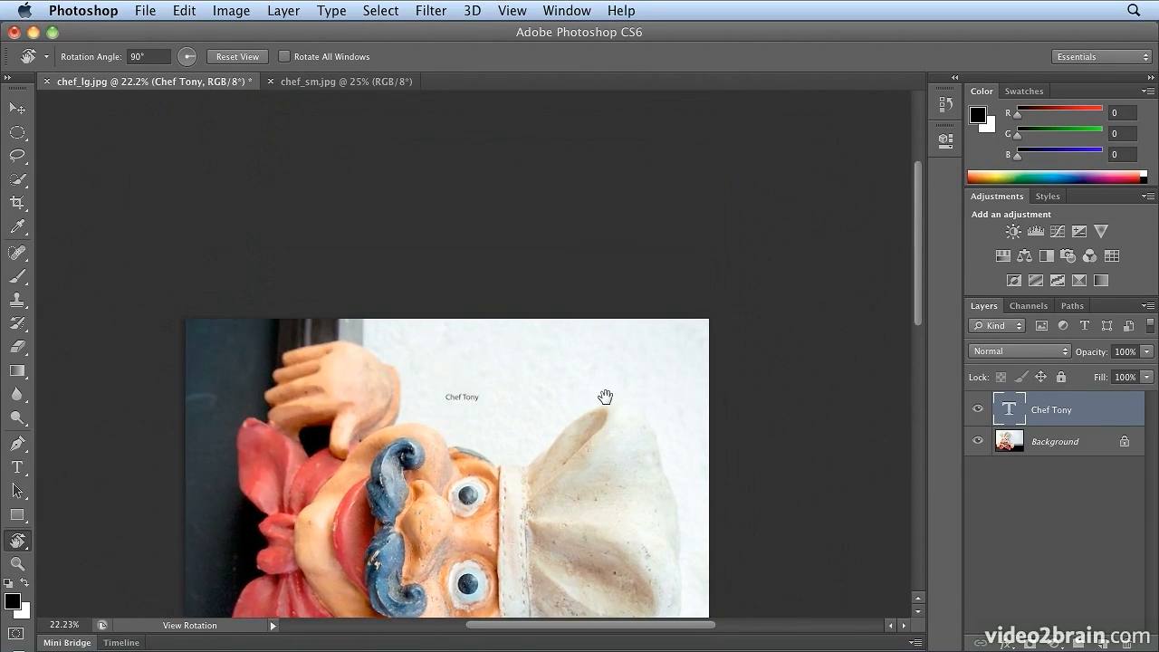
drag(603, 396, 504, 468)
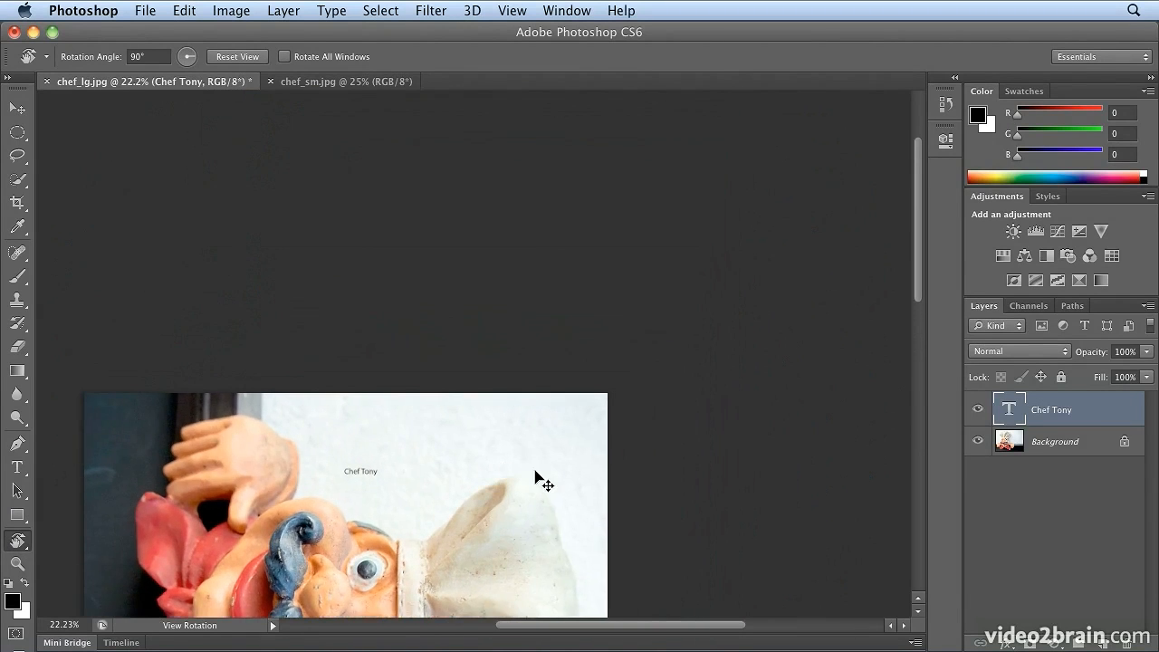
key(super+plus)
key(super+plus)
key(super+plus)
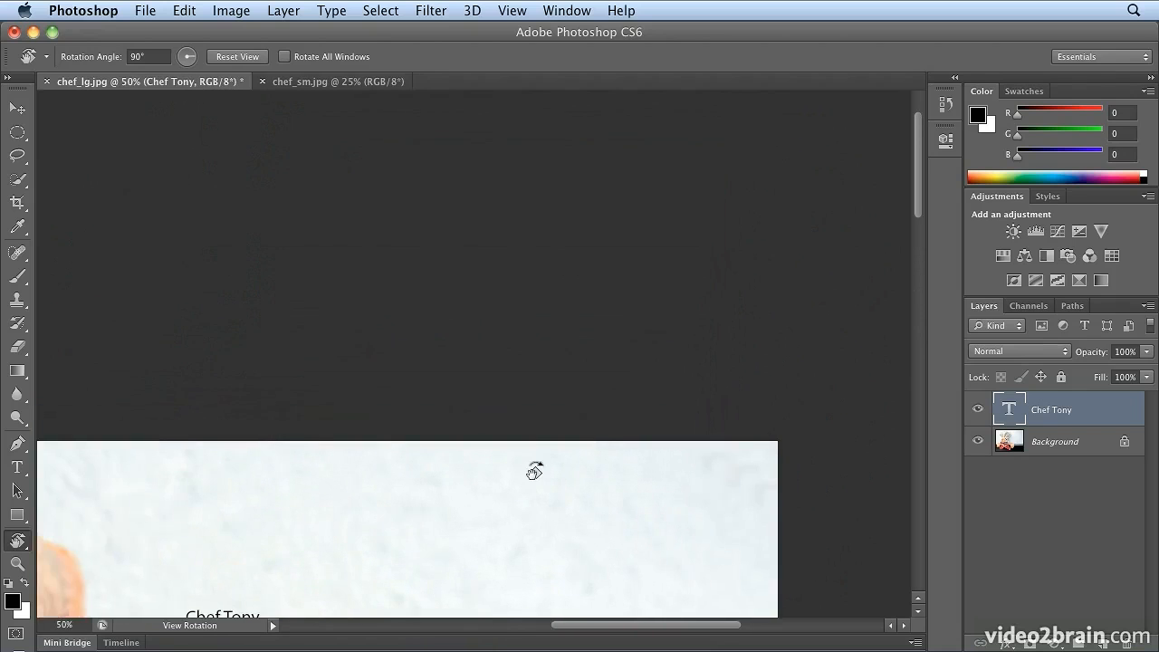
drag(499, 538, 611, 248)
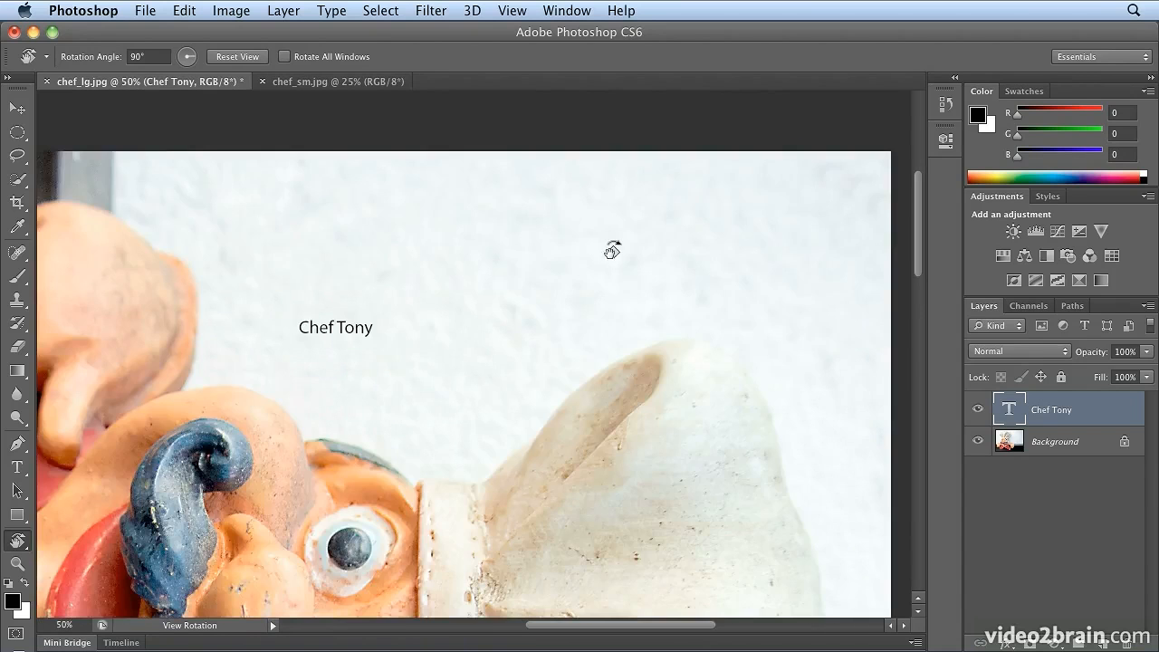
key(super+plus)
key(super+plus)
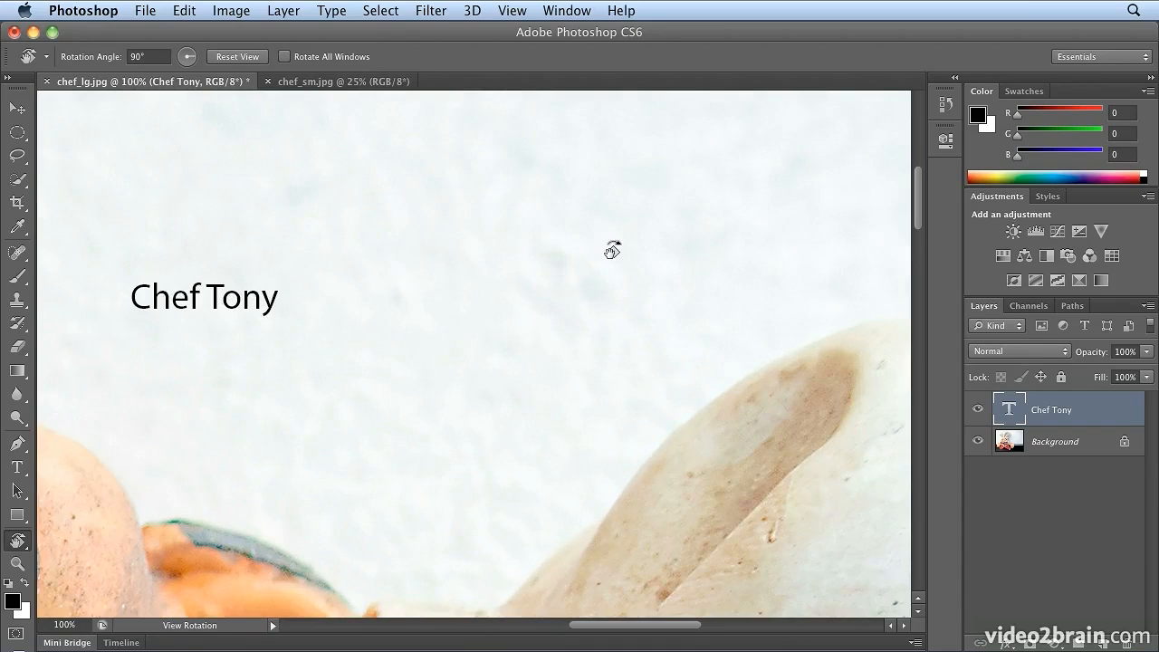
- Replace the word "Tony" with "Bob" in the text beside the chef
click(17, 467)
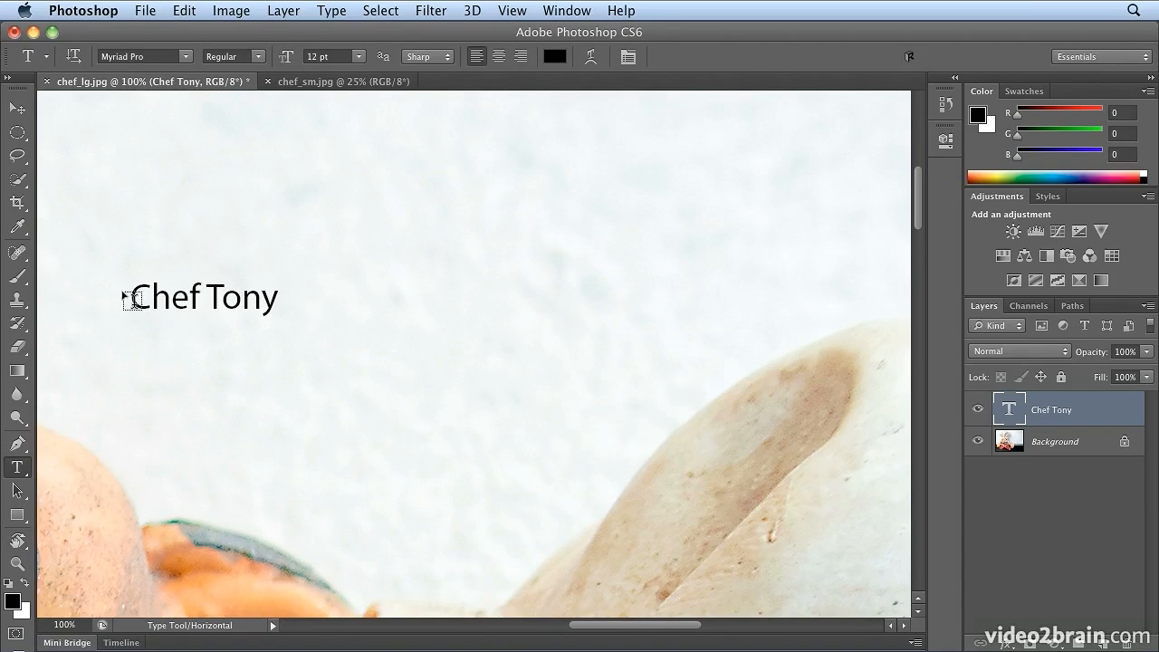
triple_click(141, 292)
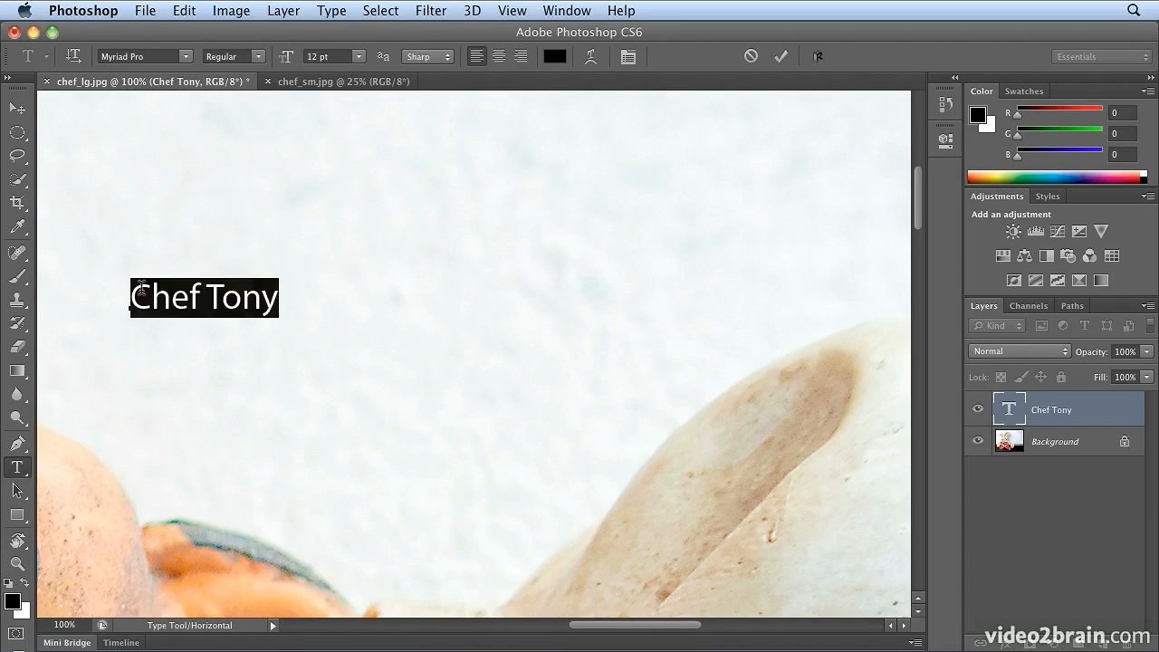
double_click(243, 291)
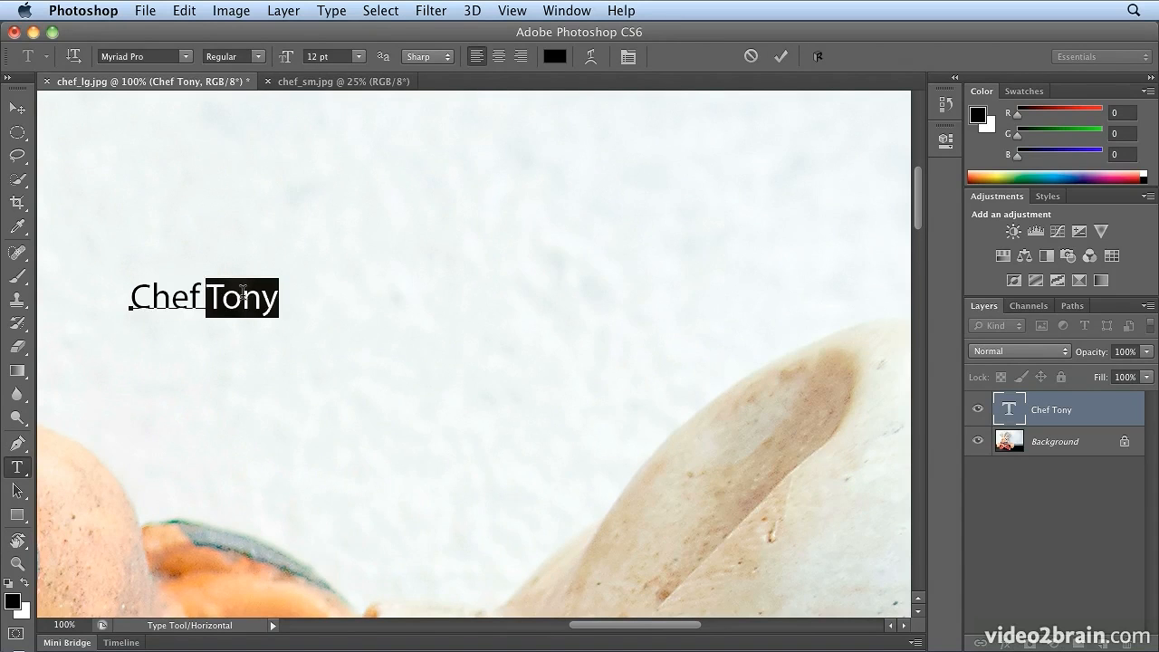
text(Bob)
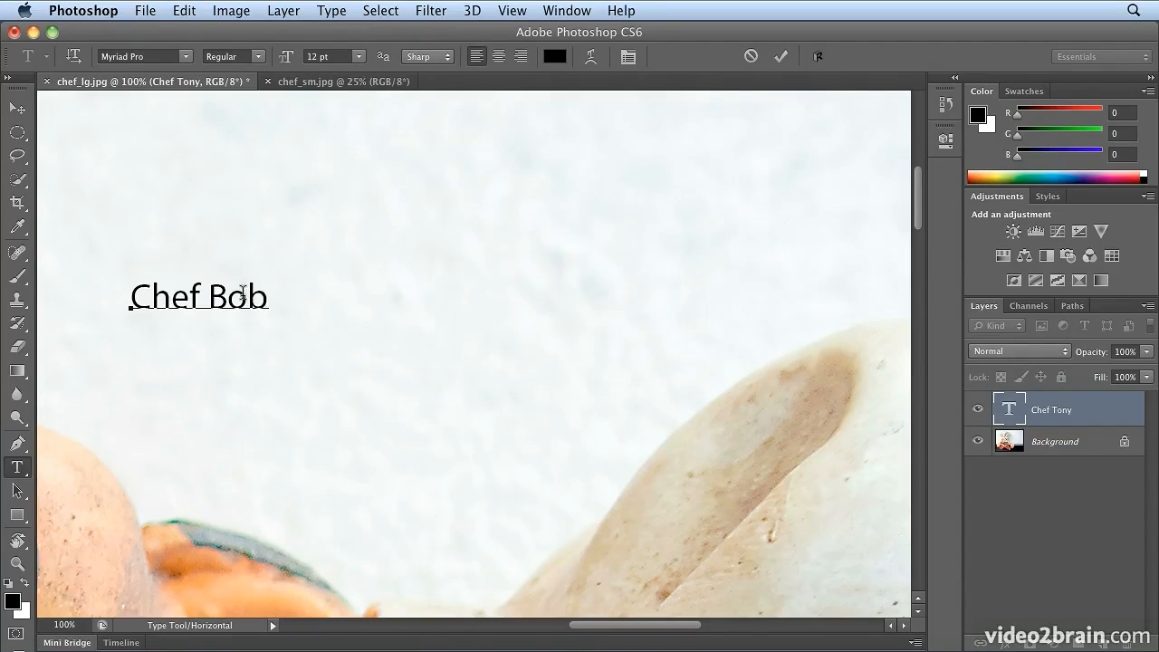
- Reset the view rotation with the whole image fitted on screen, and move the Chef Bob text down beside the chef's cheek
click(16, 544)
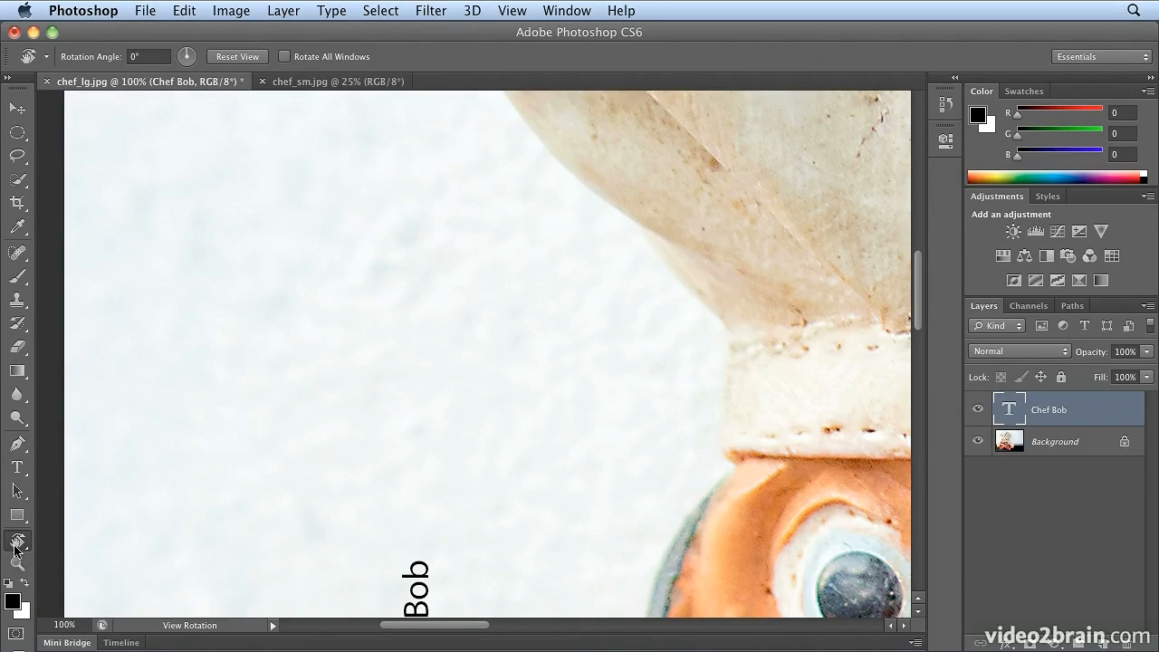
key(super+0)
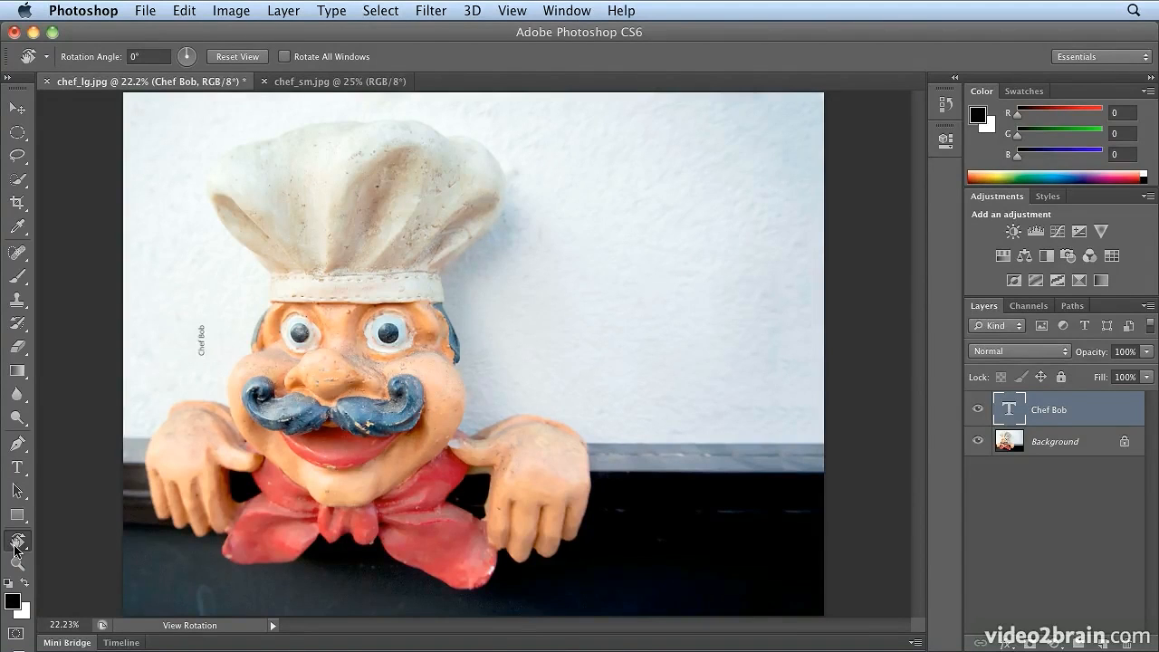
click(17, 108)
drag(203, 349, 223, 385)
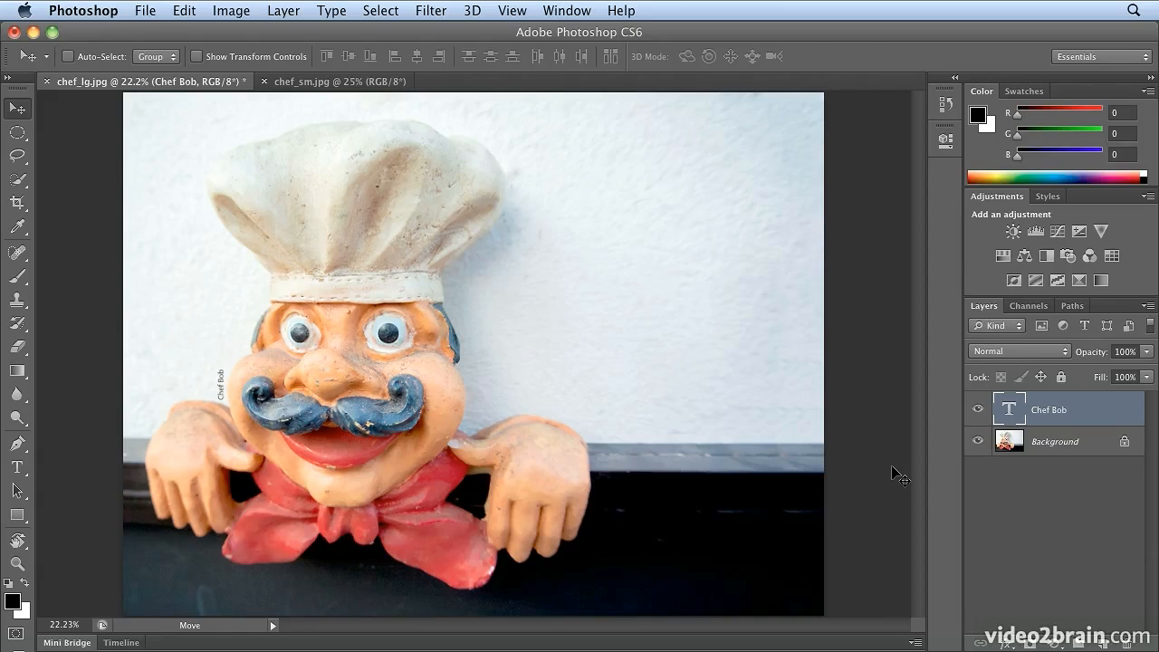
- Select all of the Chef Bob text with the Type tool and set its font size to 72 pt
key(t)
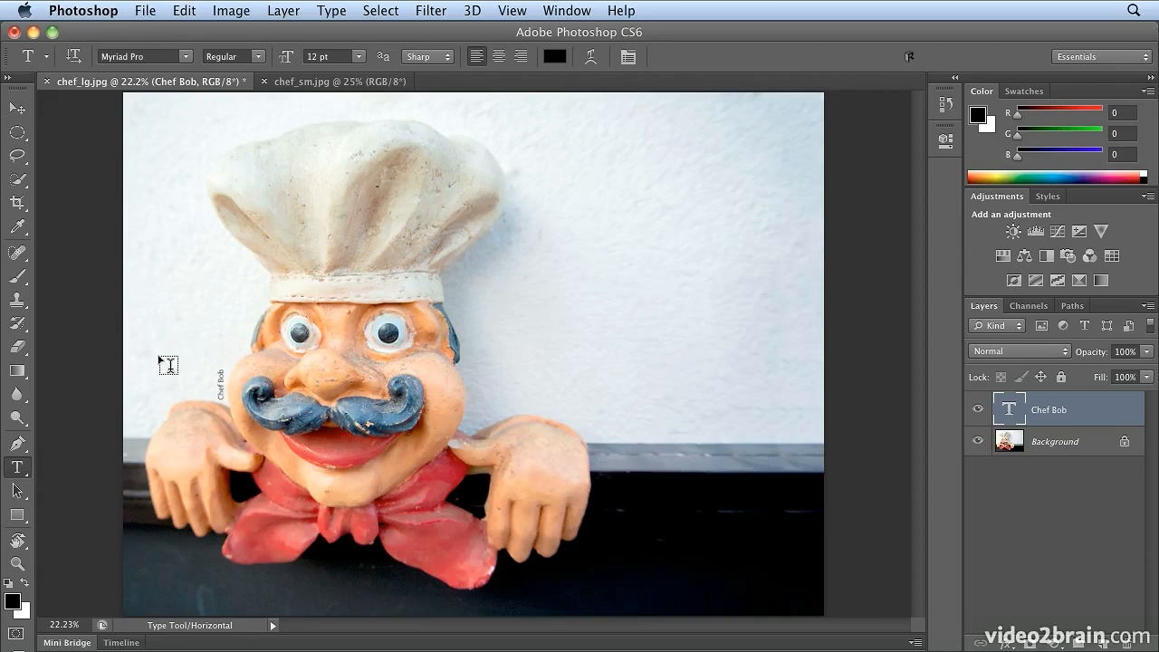
double_click(220, 375)
triple_click(220, 375)
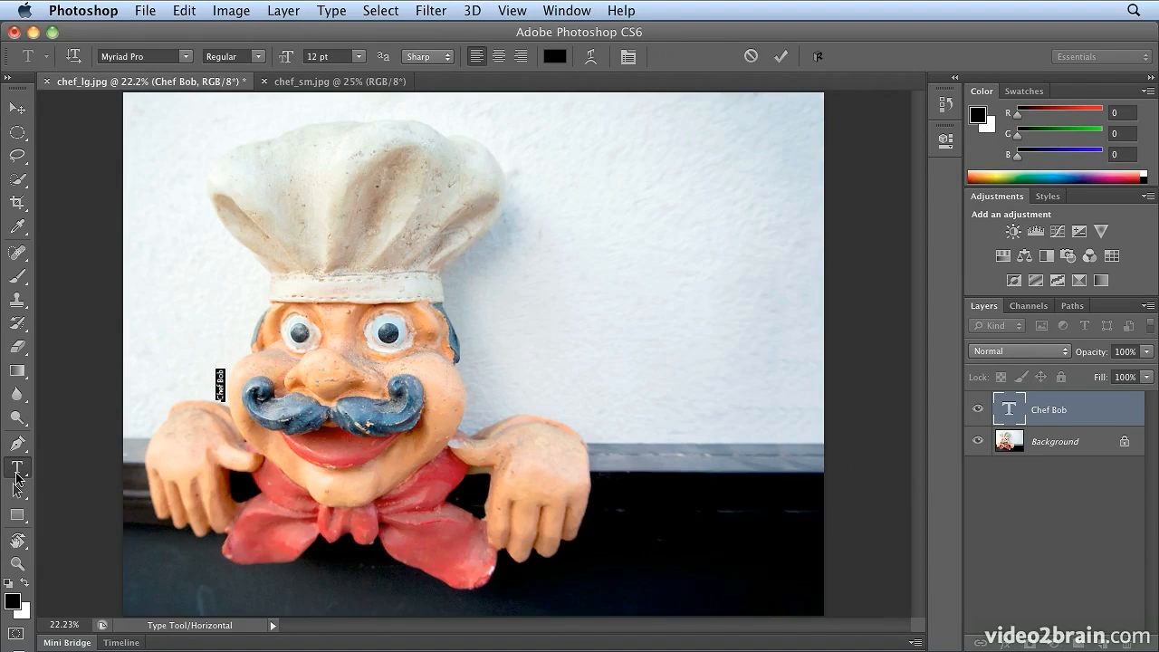
click(359, 56)
click(354, 244)
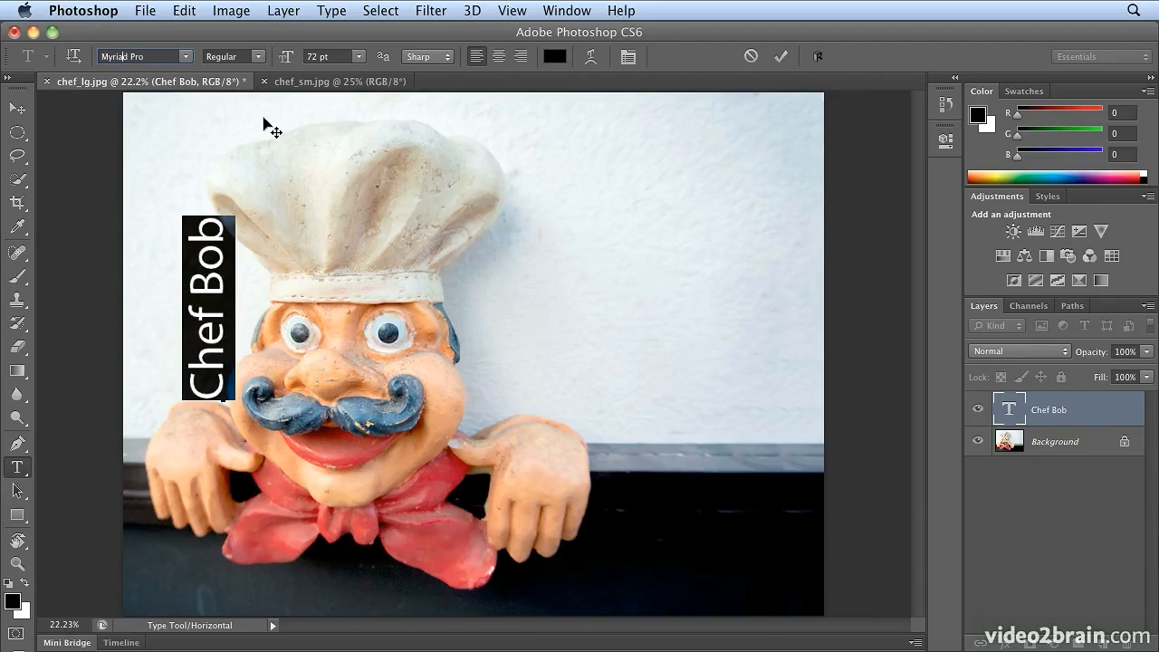
- Preview successive fonts on the selected Chef Bob text, working backwards through the font list, and set it to Arial Rounded
key(Up)
key(Up)
key(Up)
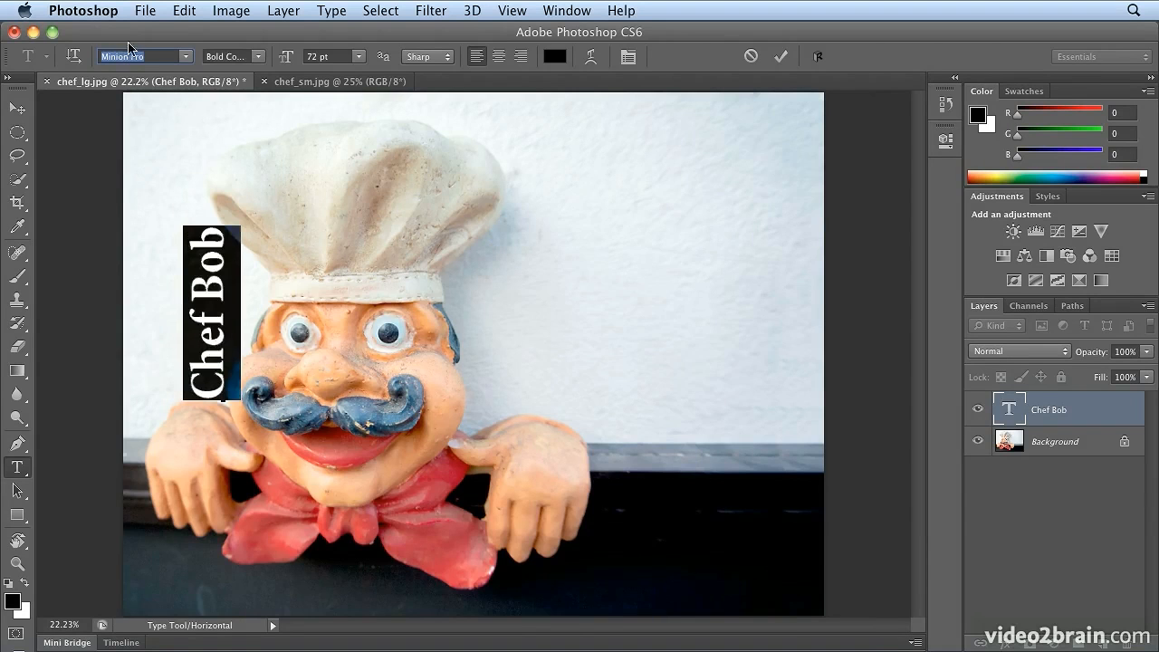
key(Up)
key(Up)
key(Up)
key(Up)
key(Up)
key(Up)
key(Up)
key(Up)
key(Up)
key(Up)
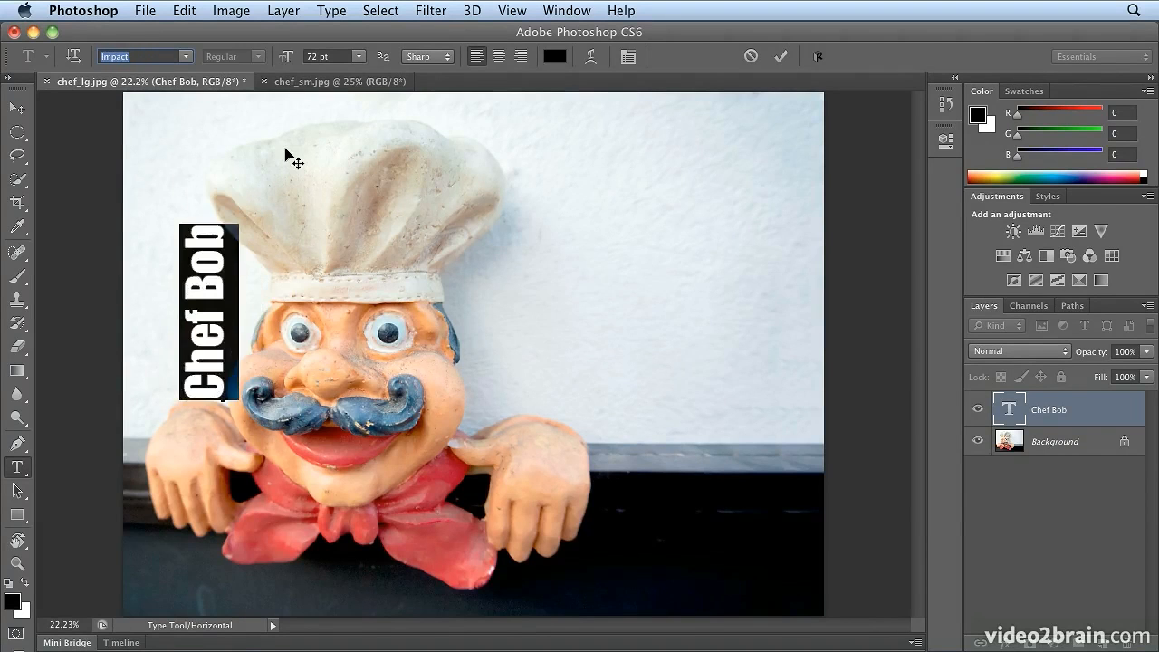
key(Up)
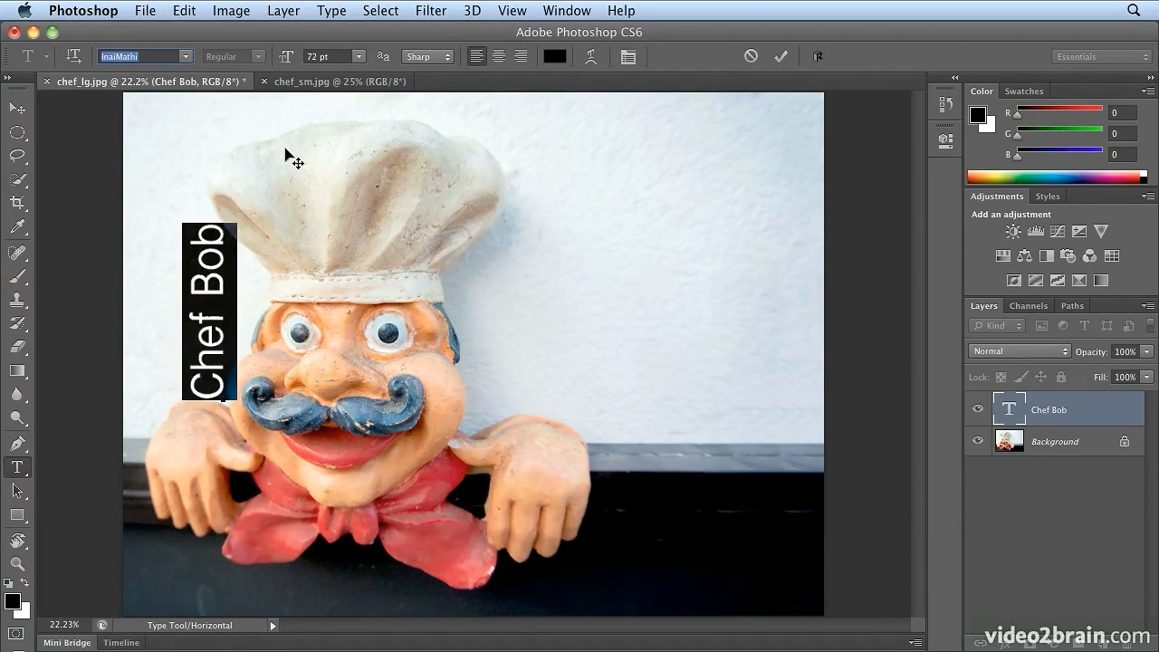
key(Down)
key(Up)
key(Up)
key(Up)
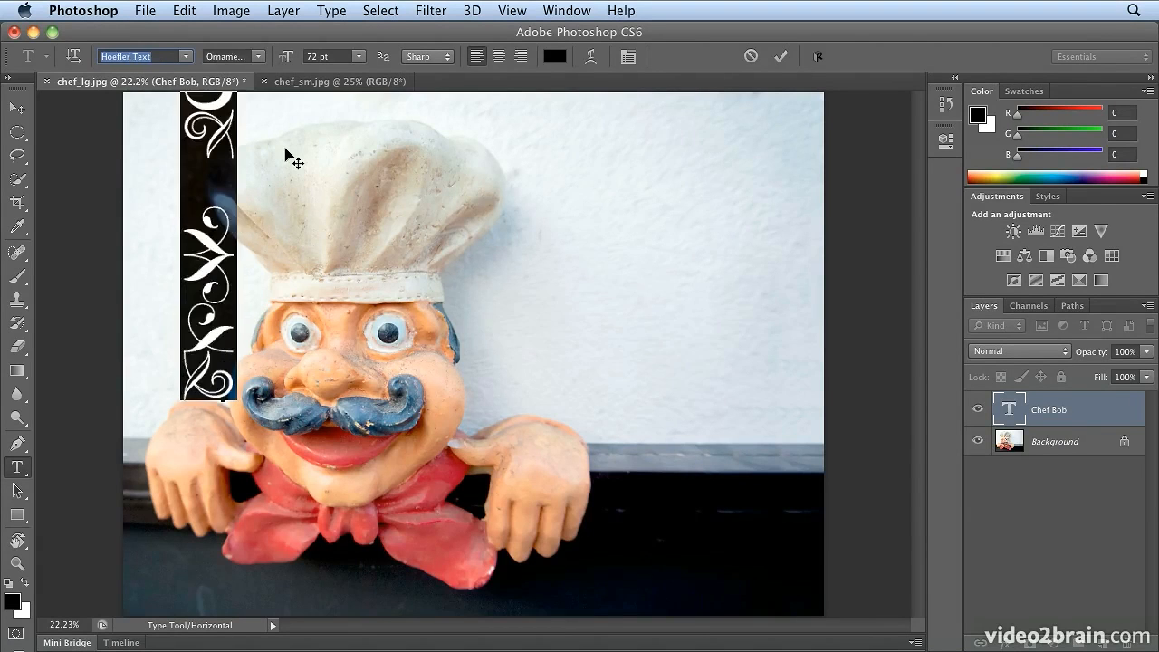
key(Up)
key(Up)
key(Up)
key(Up)
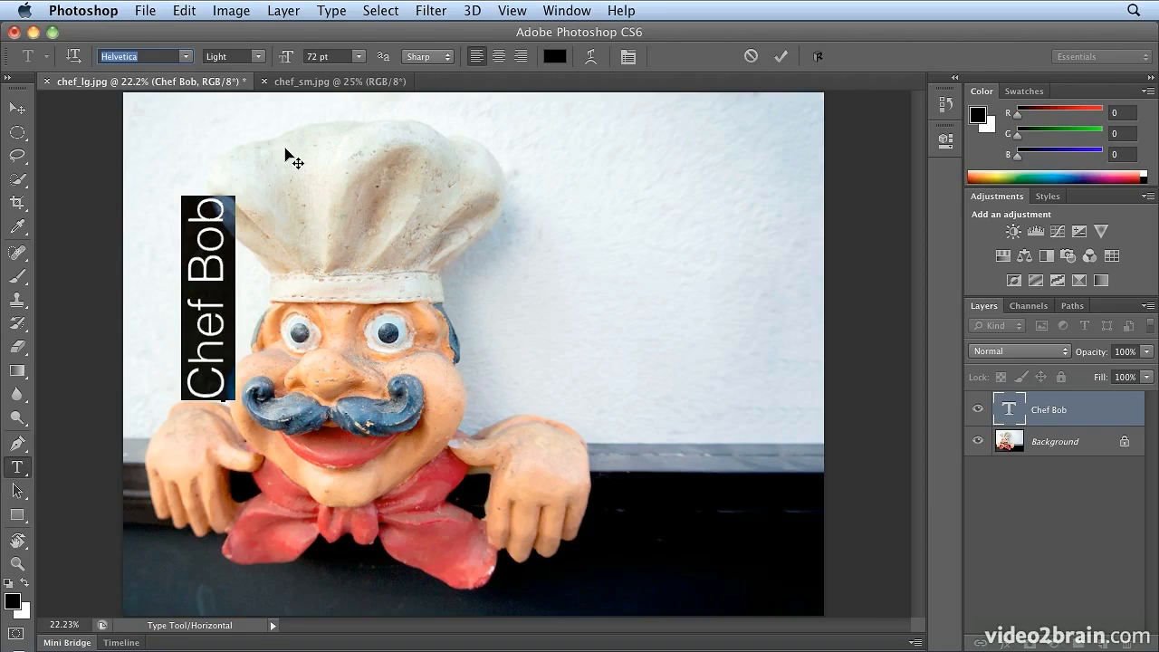
key(Up)
key(Up)
key(Up)
key(Up)
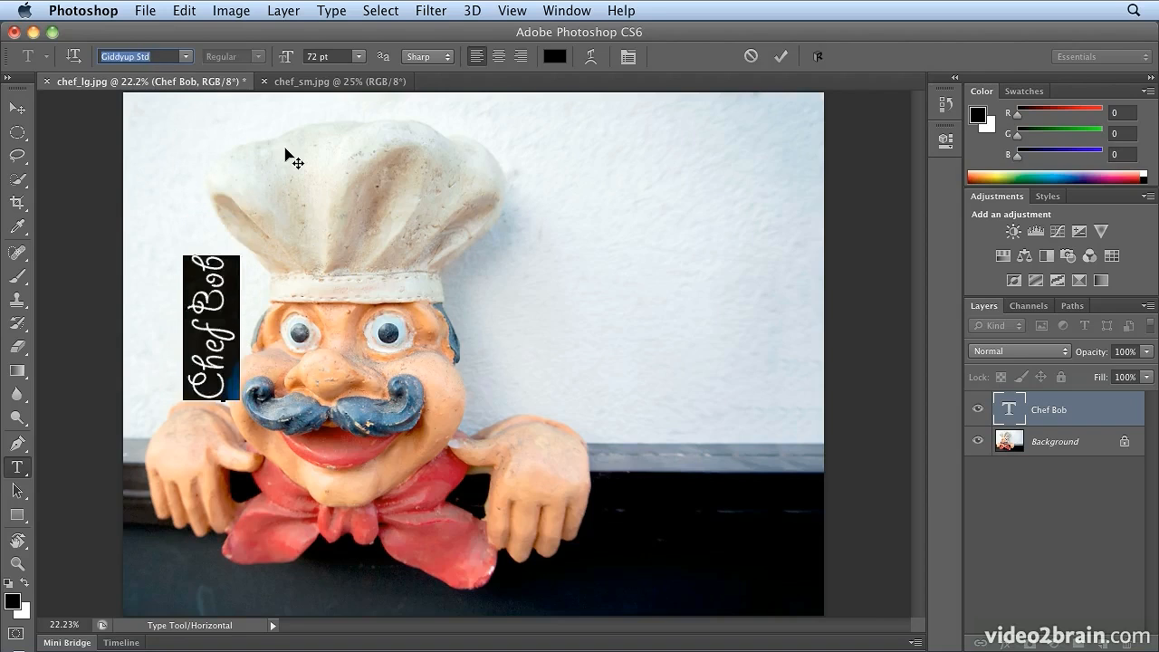
key(Up)
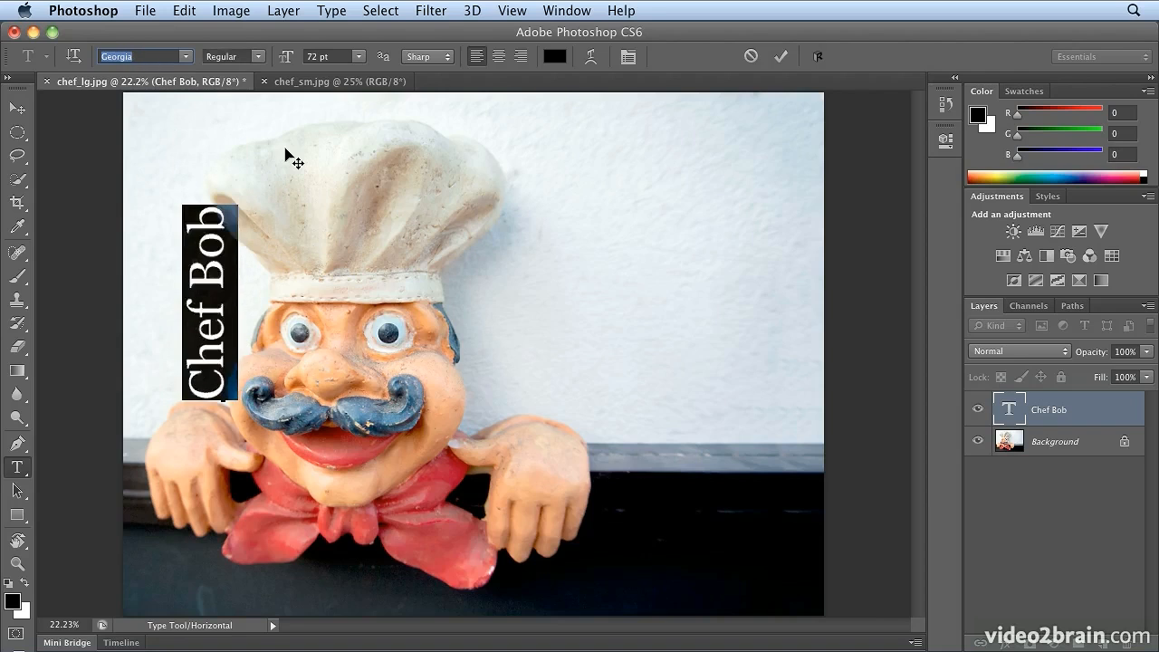
key(Down)
key(Up)
key(Up)
key(Up)
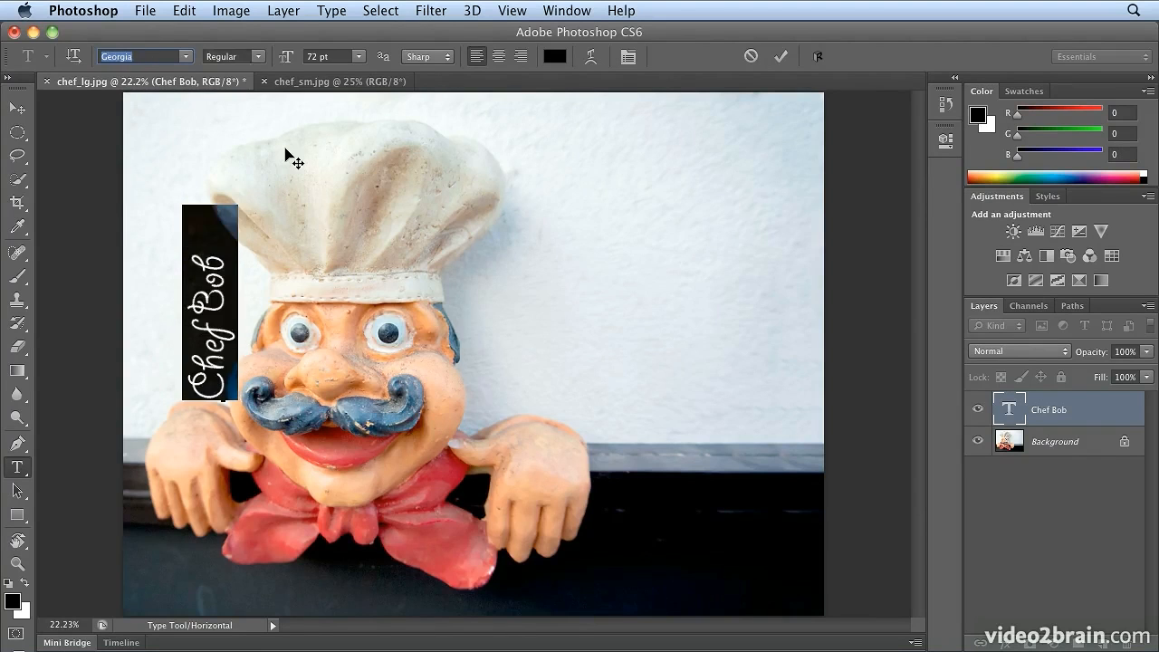
key(Up)
key(Up)
key(Up)
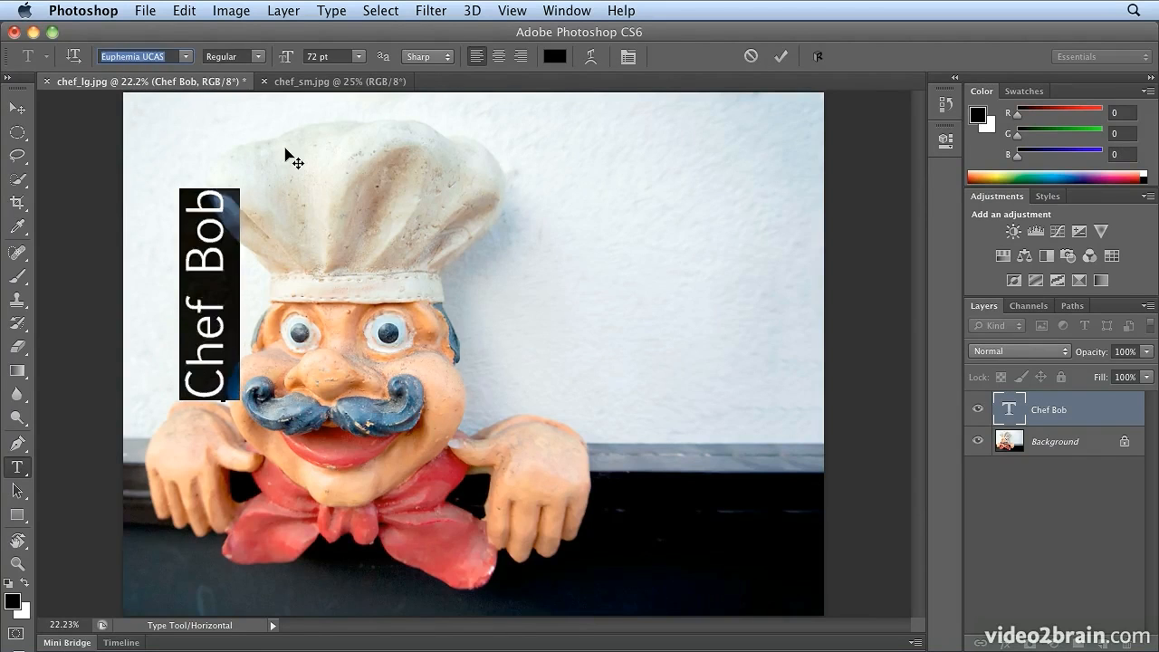
key(Up)
key(Up)
key(Up)
key(Up)
key(Up)
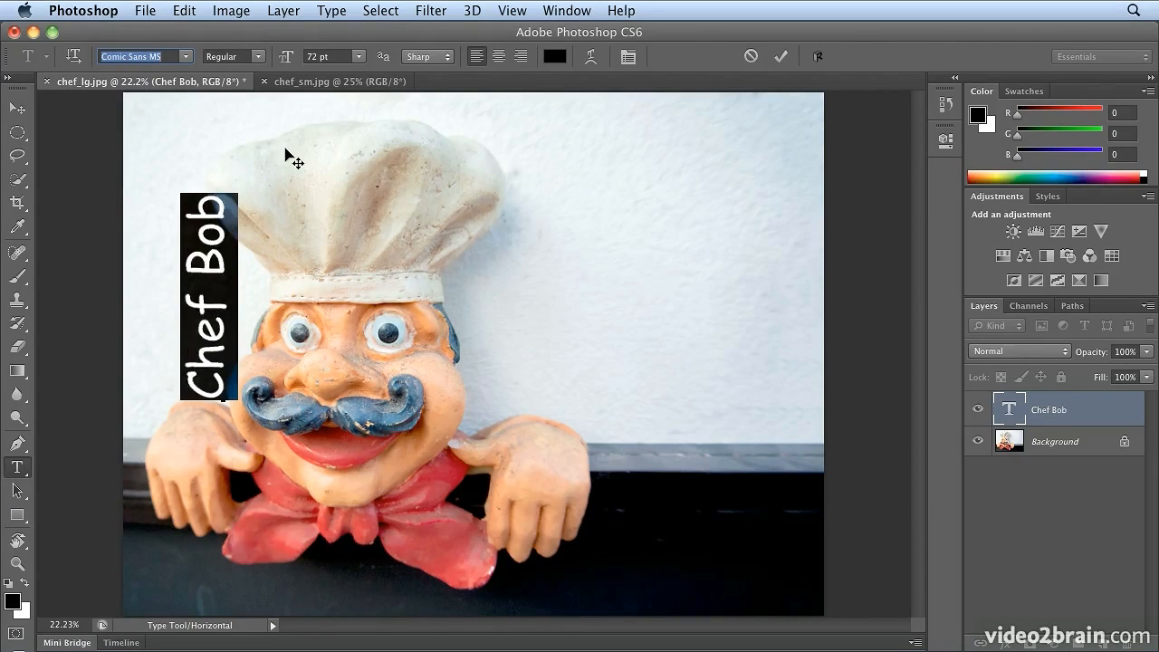
key(Up)
key(Up)
key(Up)
key(Up)
key(Up)
key(Up)
key(Up)
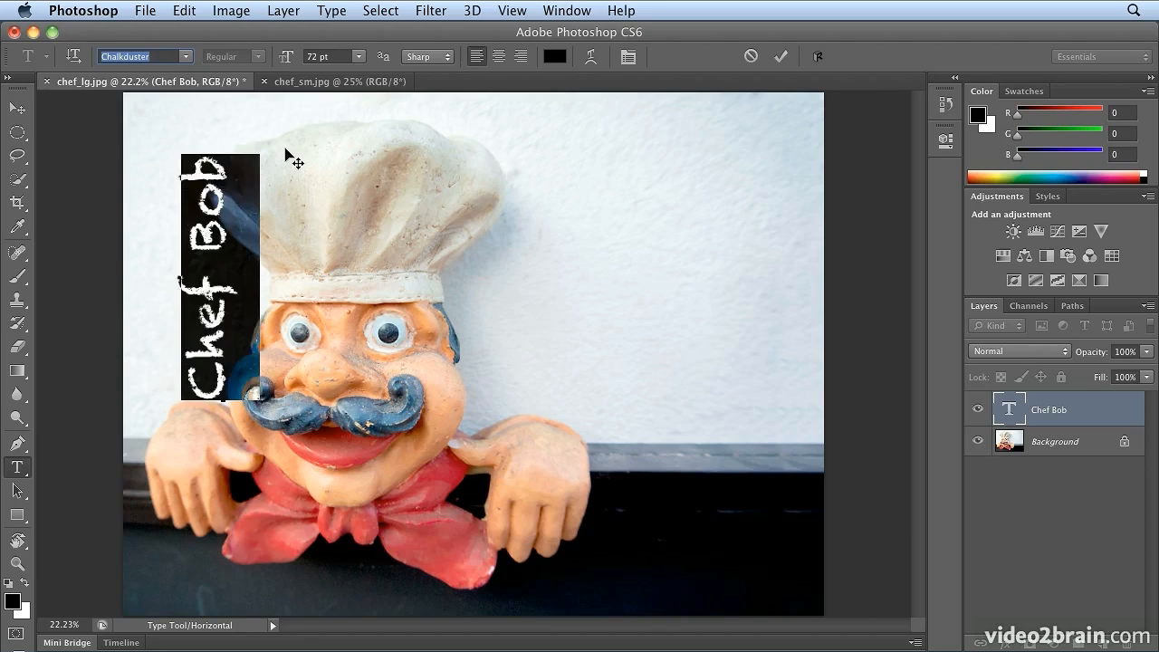
key(Up)
key(Up)
key(Up)
key(Up)
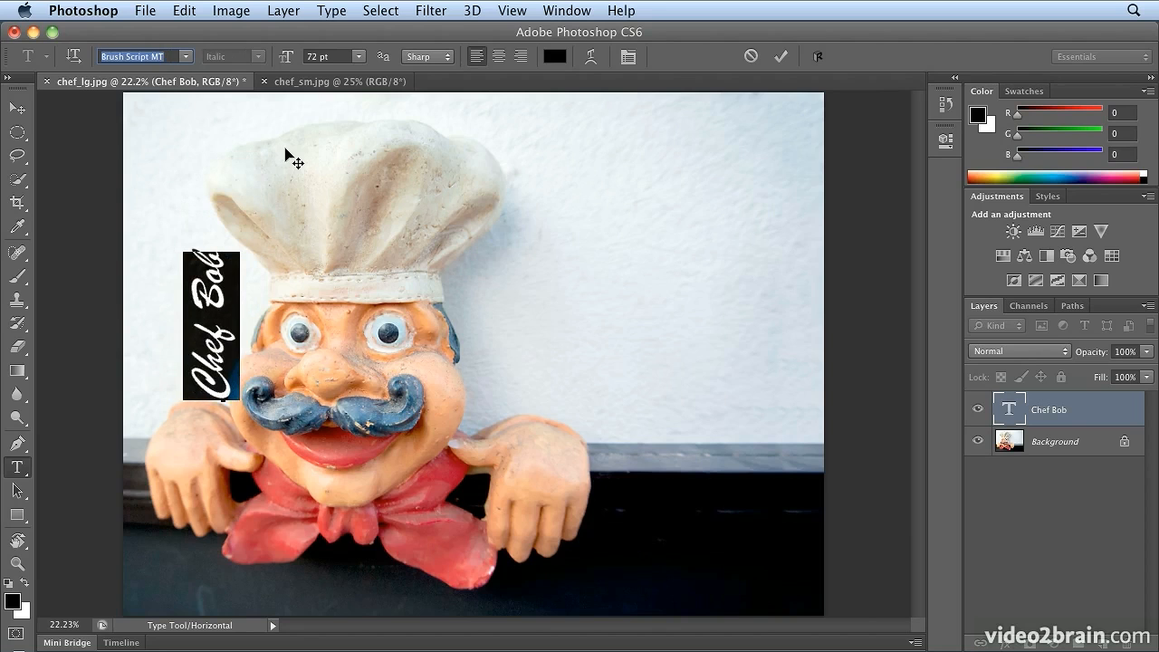
key(Up)
key(Up)
key(Up)
key(Up)
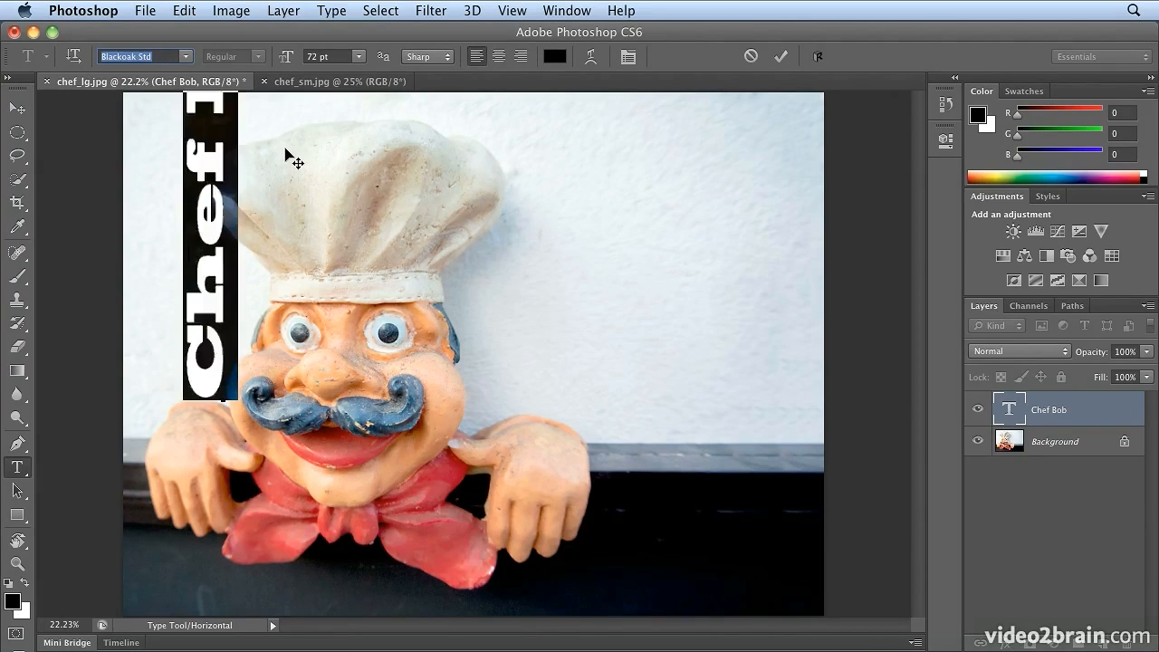
key(Up)
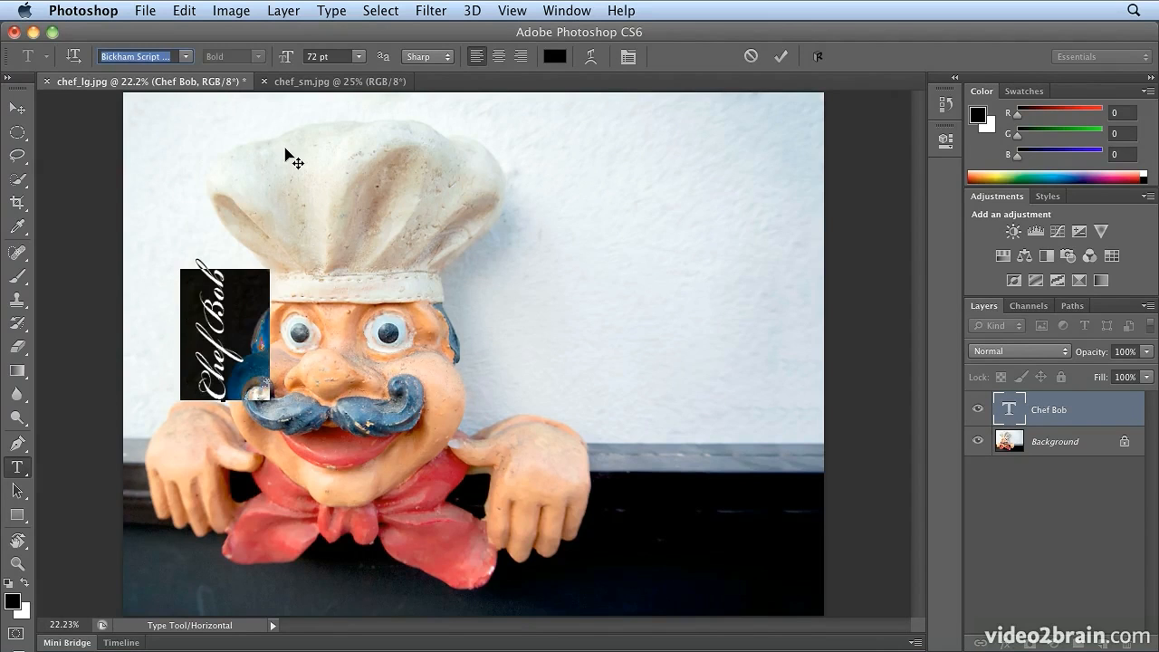
key(Up)
key(Up)
key(Up)
key(Up)
key(Up)
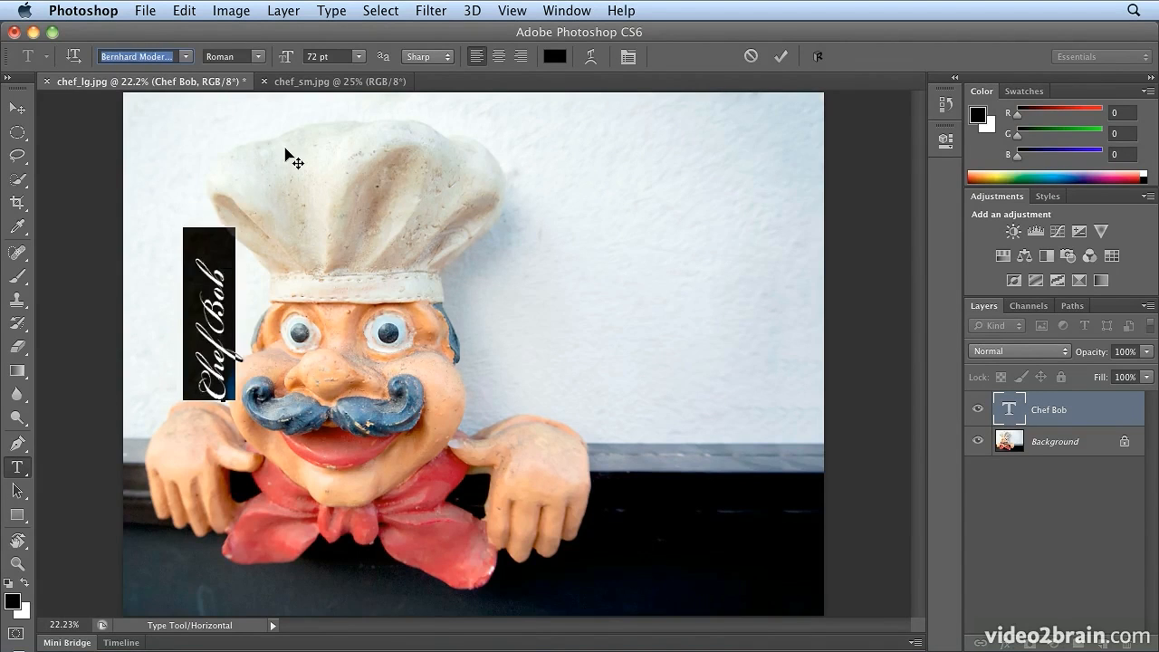
key(Down)
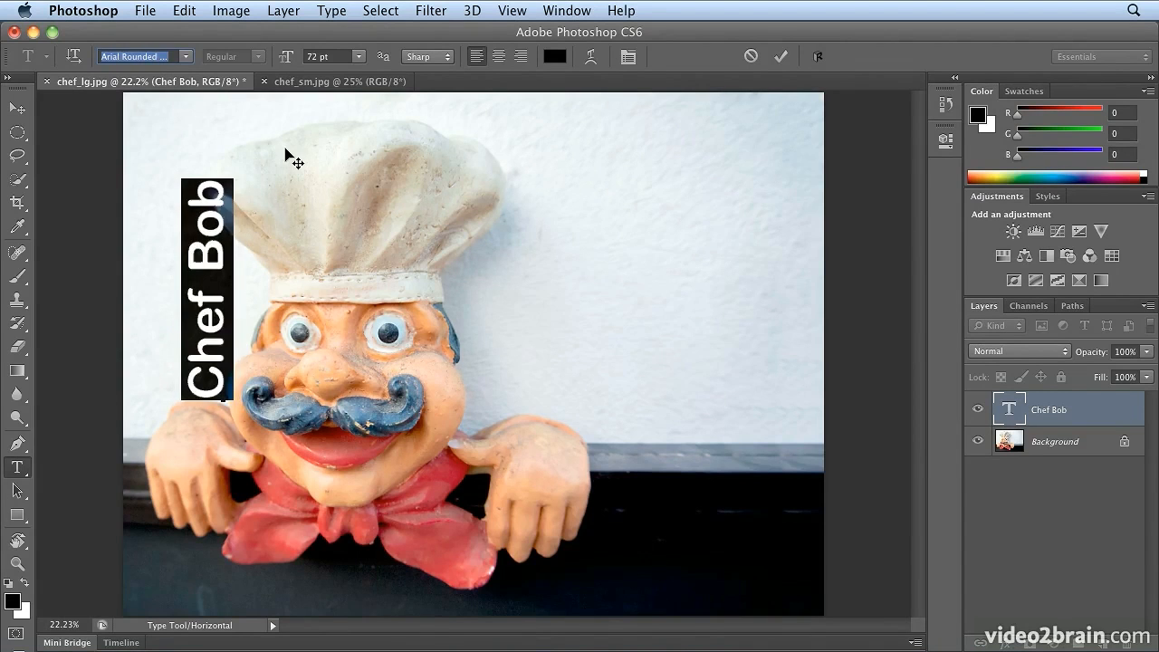
- Move the Chef Bob text left, clear of the chef's hat and onto the white wall, and switch to the Hand tool
click(17, 107)
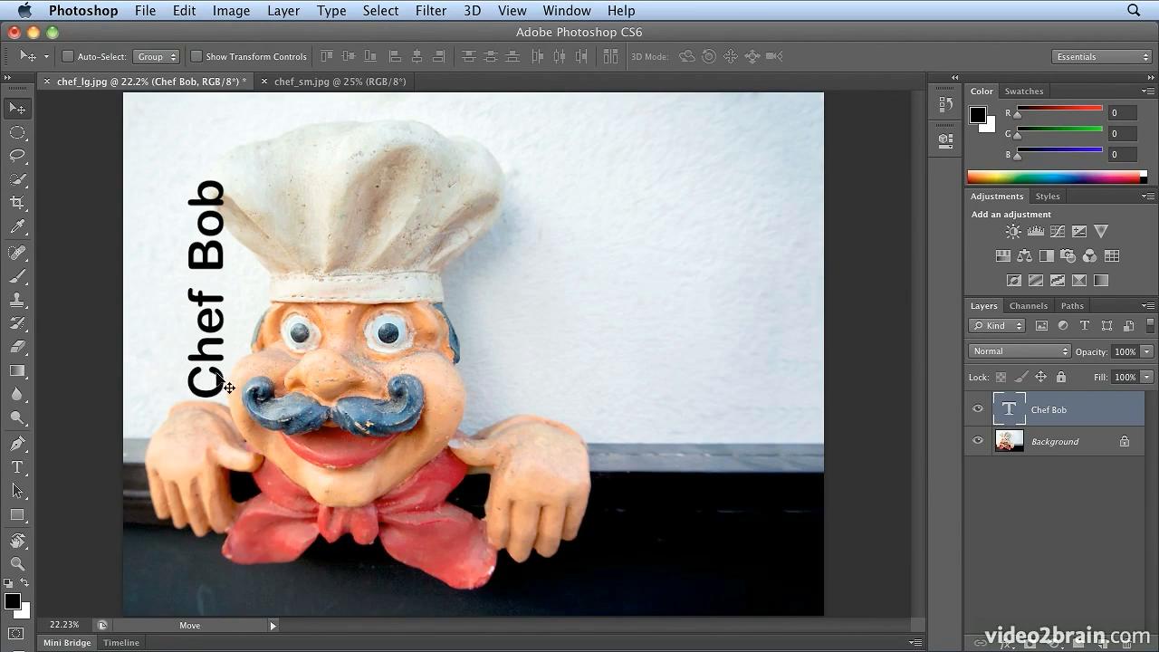
drag(227, 388, 197, 388)
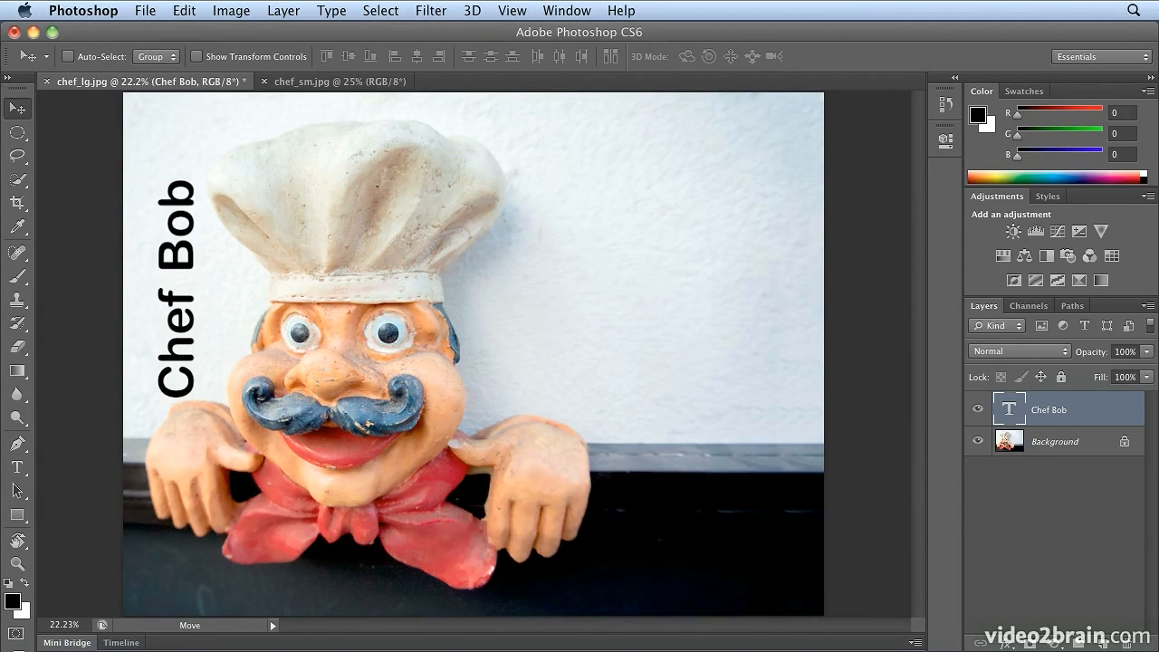
click(18, 541)
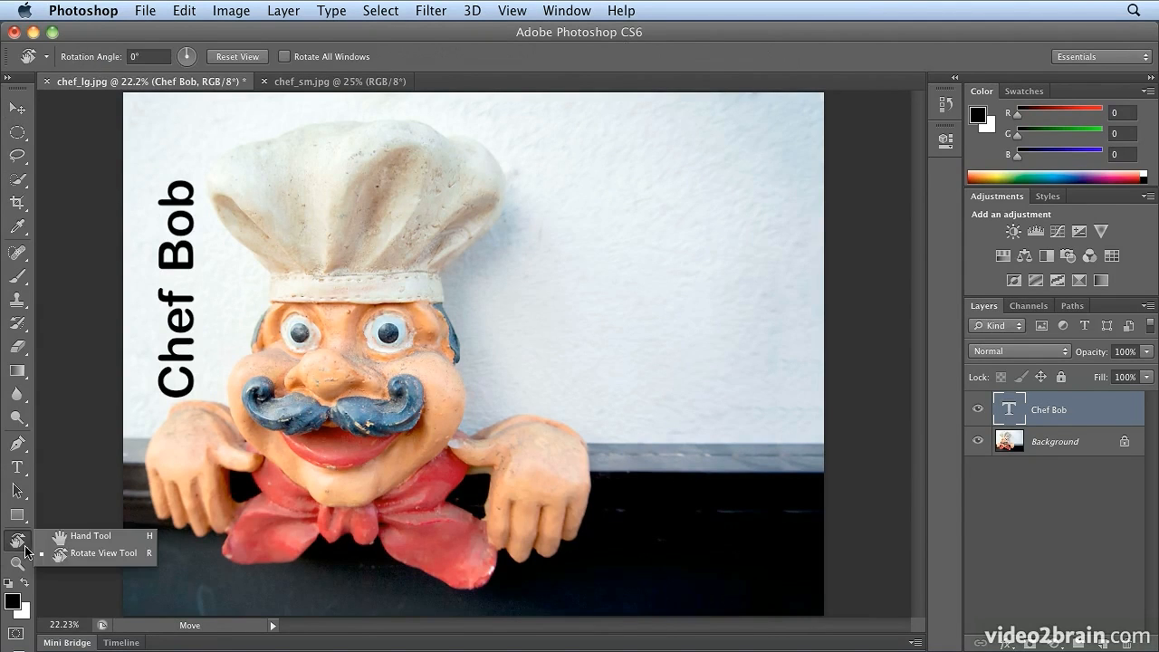
click(91, 536)
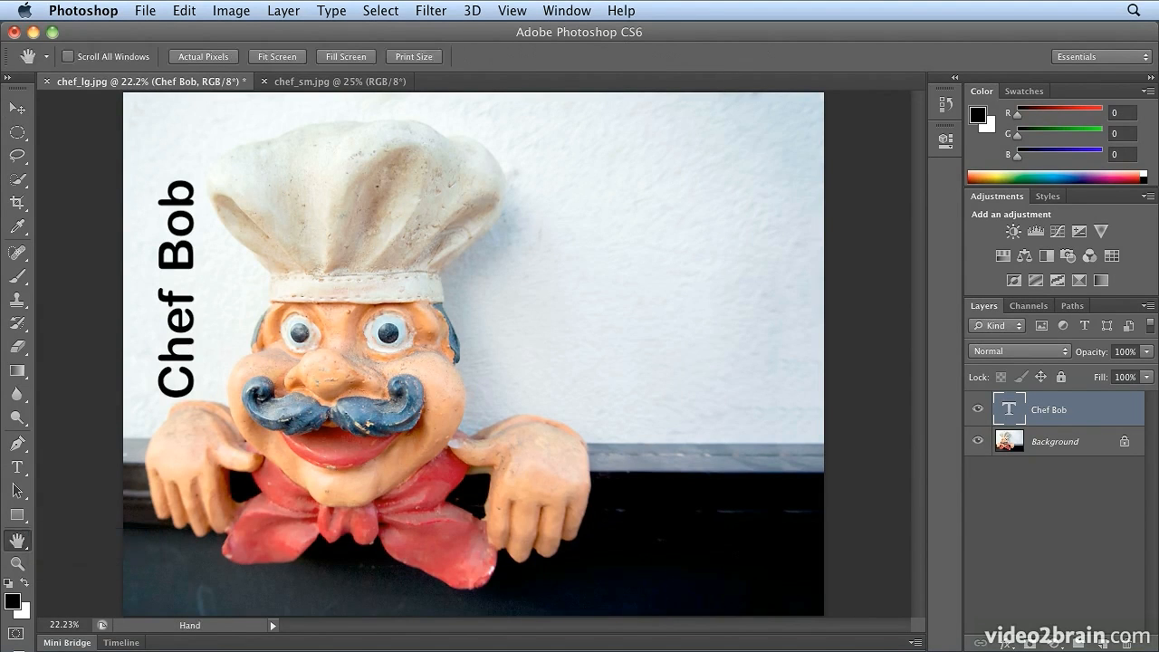